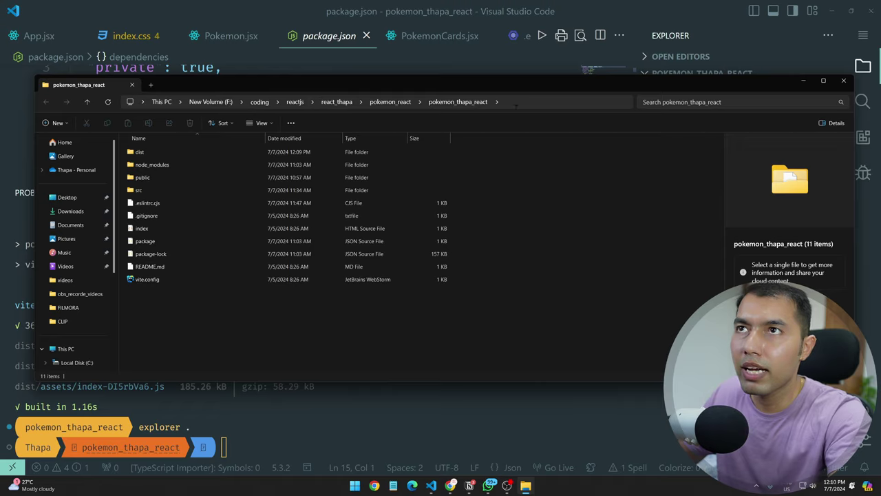
Step: Switch to Chrome, open the Netlify dashboard and show the team's list of sites
{"action": "left_click", "coordinate": [516, 105]}
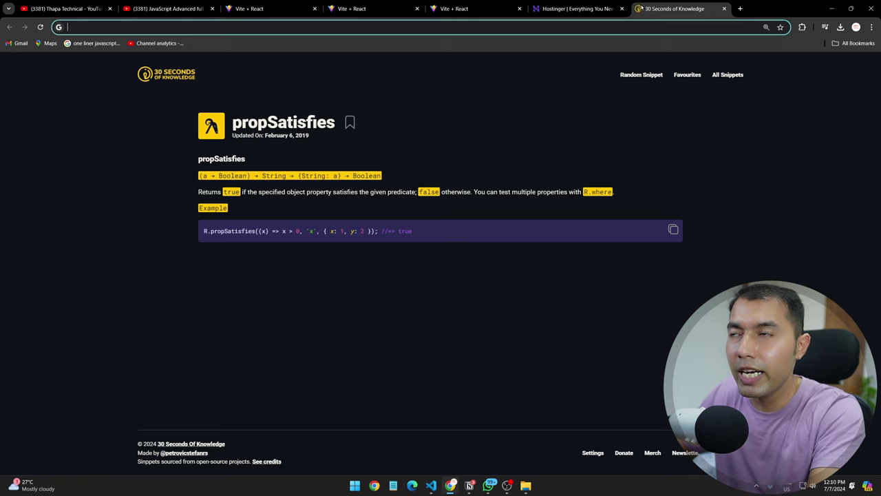
{"action": "type", "text": "net"}
{"action": "key", "text": "Return"}
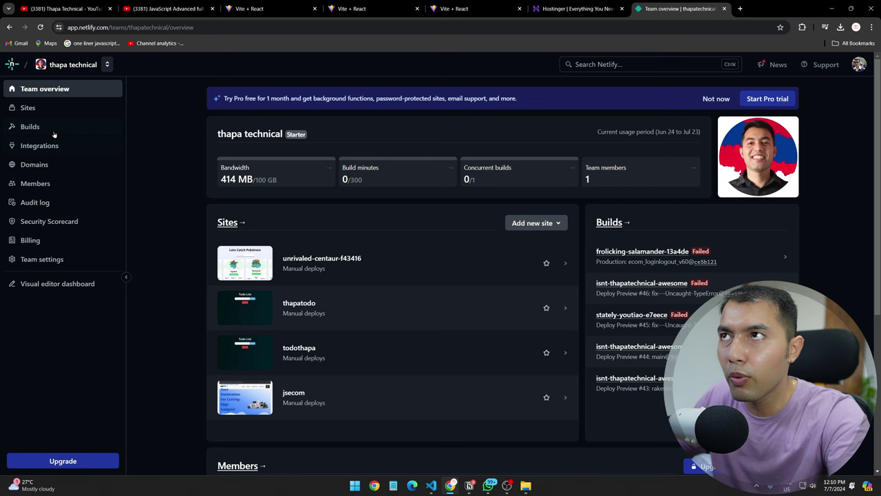
{"action": "left_click", "coordinate": [25, 109]}
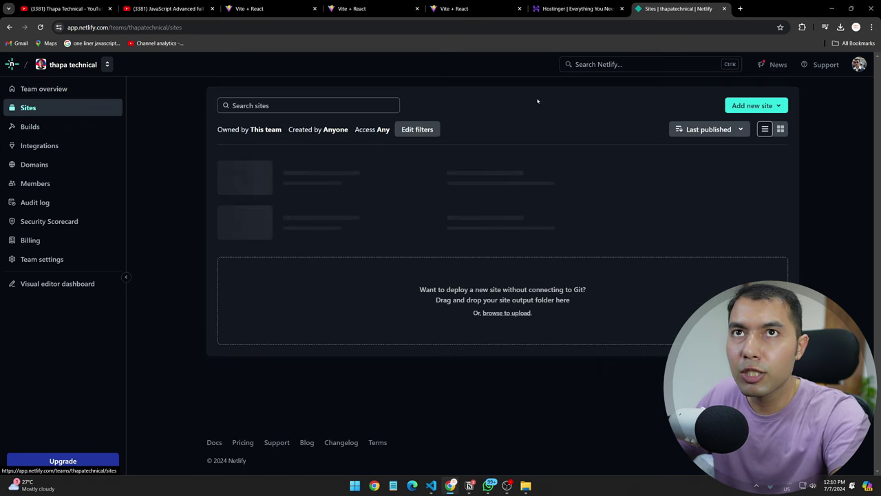
{"action": "left_click", "coordinate": [742, 106]}
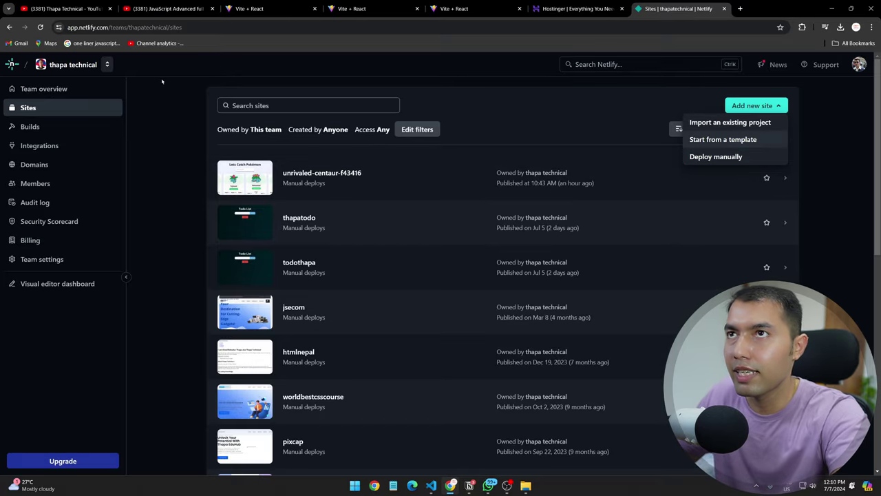
{"action": "left_click", "coordinate": [69, 65]}
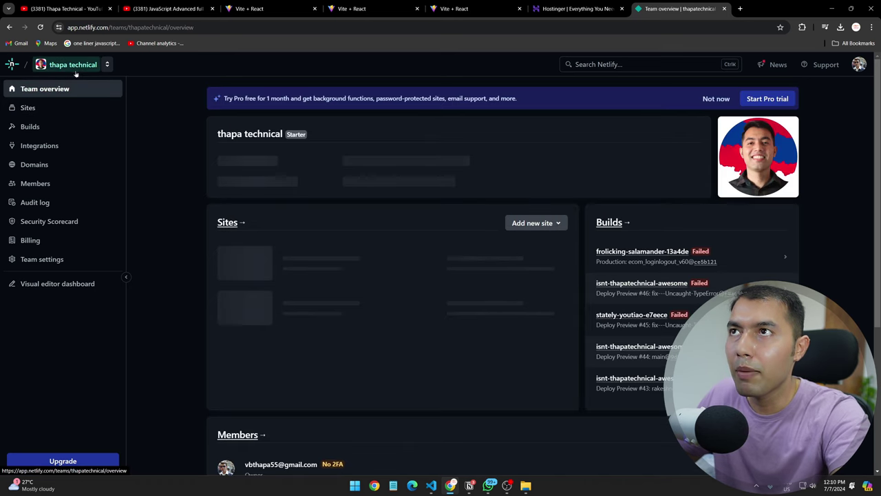
{"action": "left_click", "coordinate": [551, 223]}
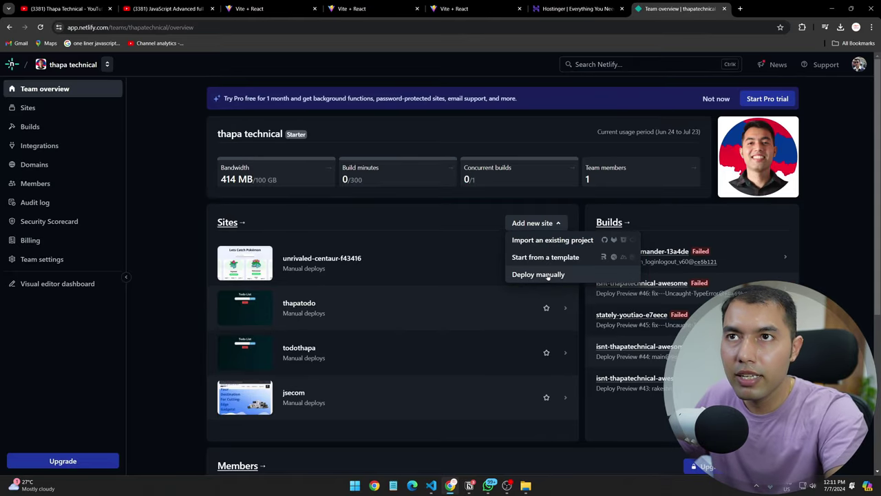
{"action": "left_click", "coordinate": [31, 108]}
Step: Start a manual deploy for a new Netlify site and browse for the folder to upload
{"action": "left_click", "coordinate": [756, 106]}
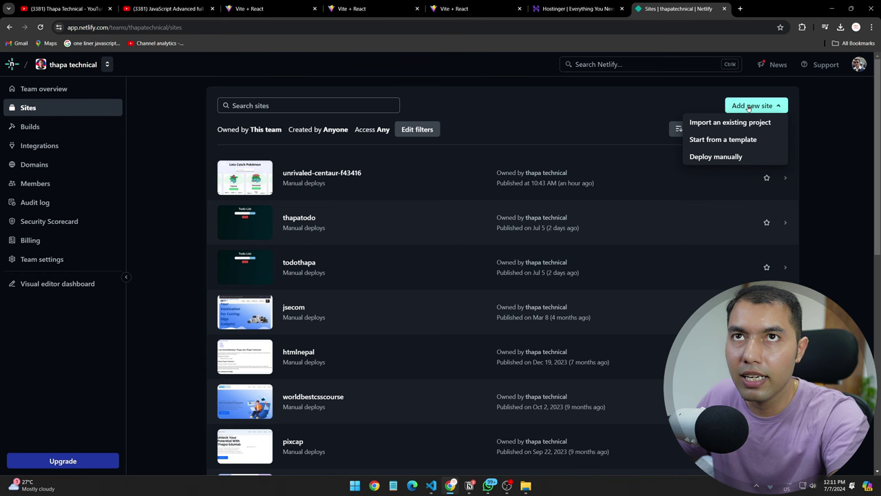
{"action": "left_click", "coordinate": [716, 157]}
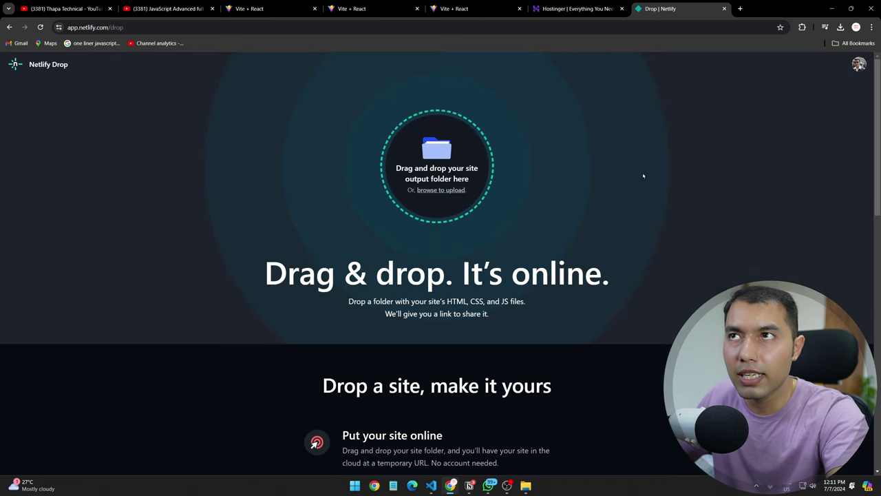
{"action": "left_click", "coordinate": [443, 190]}
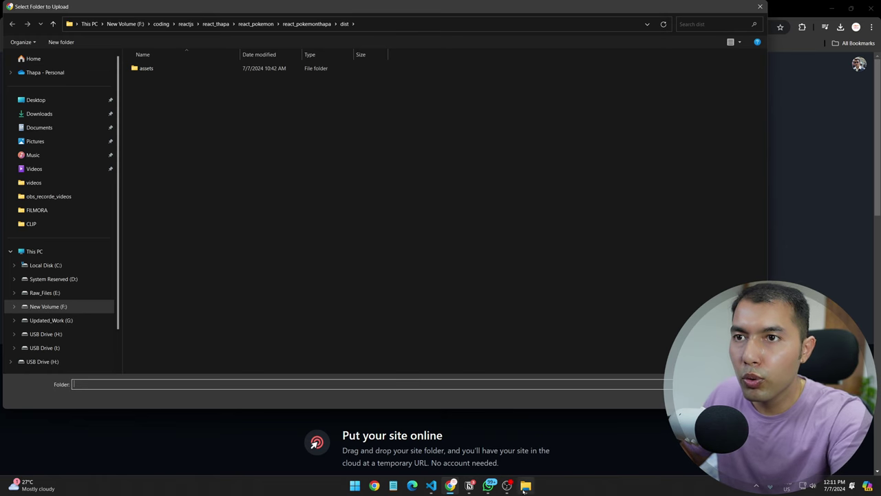
Step: Copy the project folder's path from File Explorer and go to F:\coding\reactjs\react_thapa\pokemon_react\pokemon_thapa_react in the upload dialog
{"action": "mouse_move", "coordinate": [525, 486]}
{"action": "left_click", "coordinate": [526, 444]}
{"action": "key", "text": "ctrl+c"}
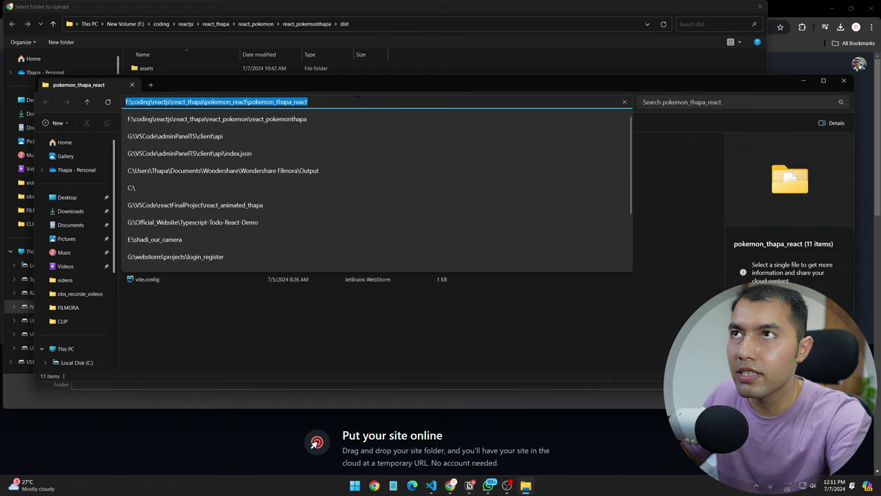
{"action": "left_click", "coordinate": [384, 23]}
{"action": "key", "text": "ctrl+v"}
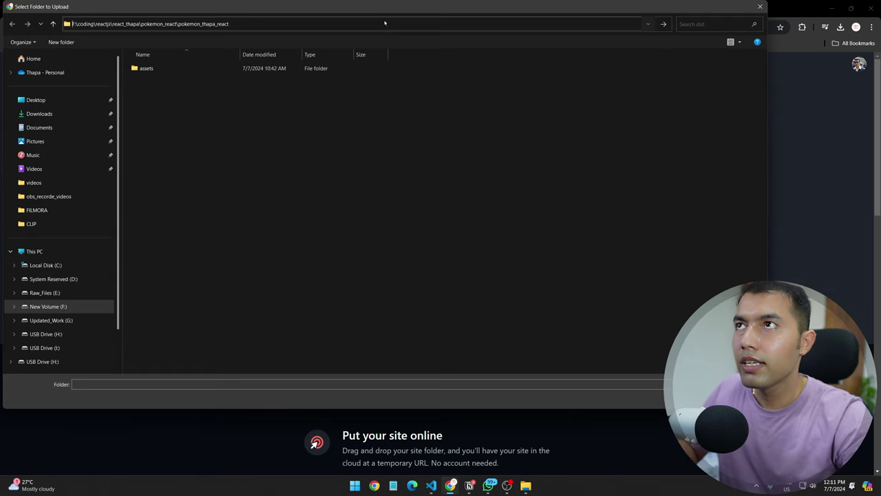
{"action": "key", "text": "Return"}
Step: Select the project's dist folder and confirm uploading its files to Netlify
{"action": "double_click", "coordinate": [144, 68]}
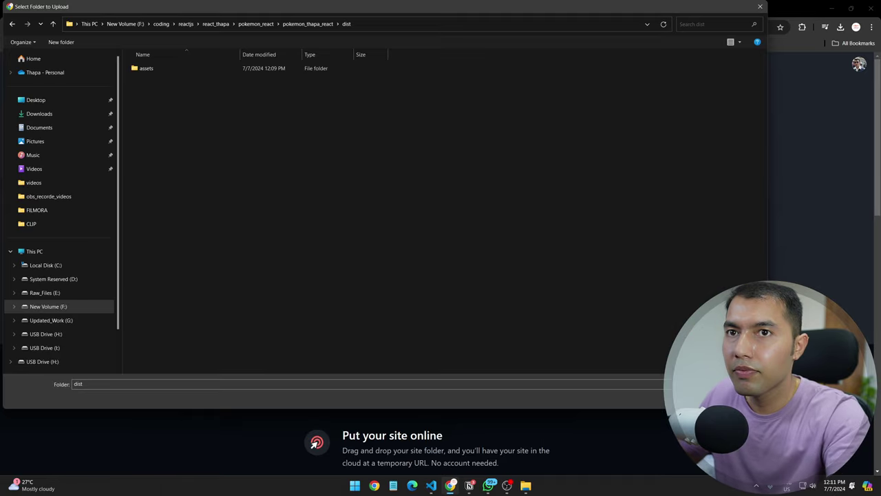
{"action": "key", "text": "Return"}
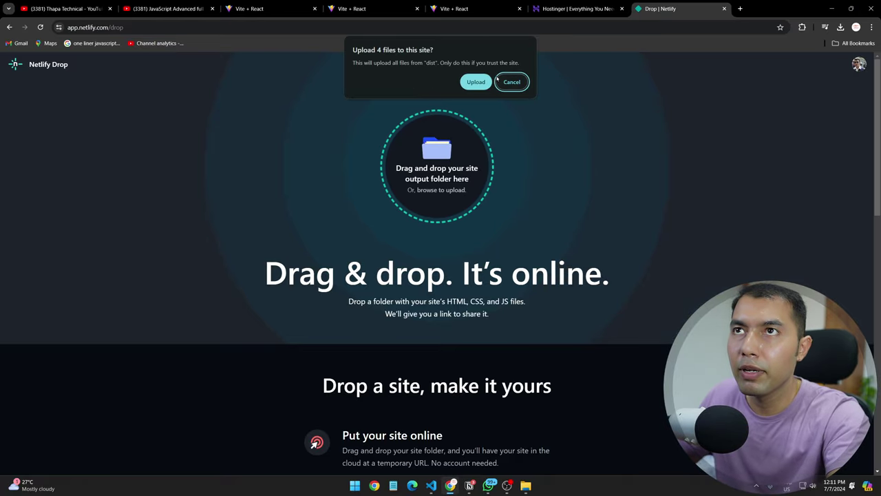
{"action": "left_click", "coordinate": [390, 130]}
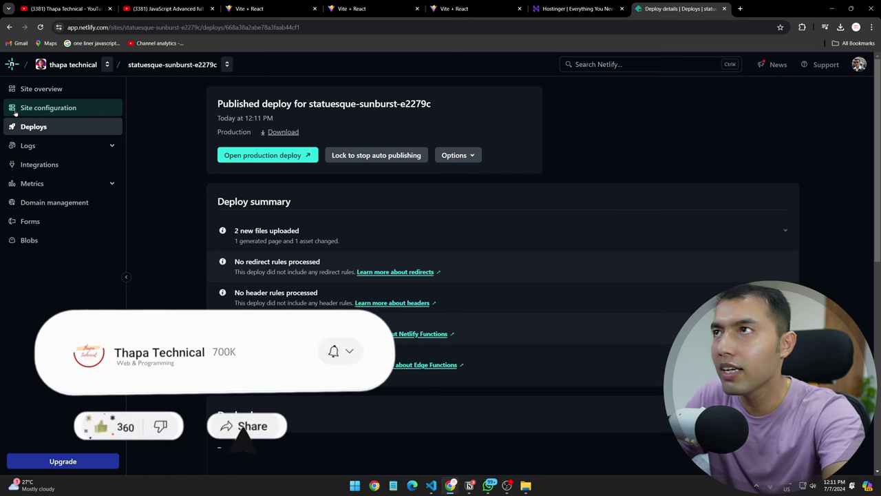
Step: Open the deployed site from its site overview and test the Pokémon search with "fskdfjlsdk"
{"action": "left_click", "coordinate": [21, 89]}
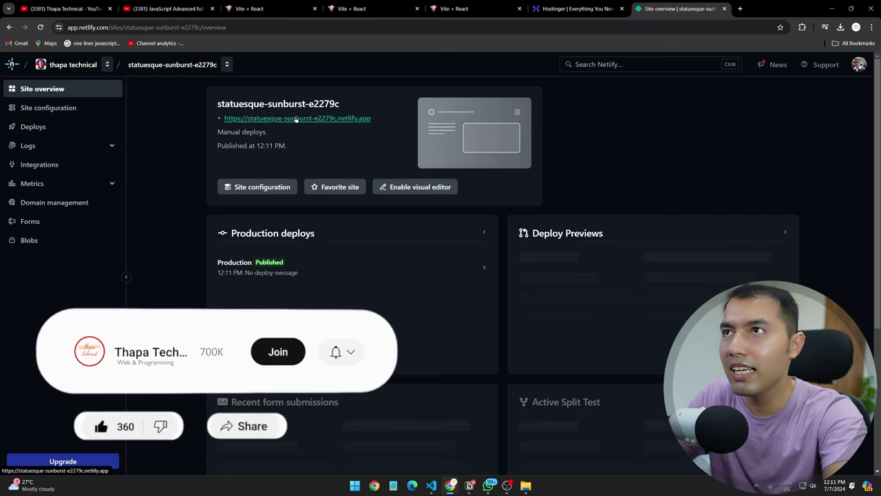
{"action": "left_click", "coordinate": [310, 118]}
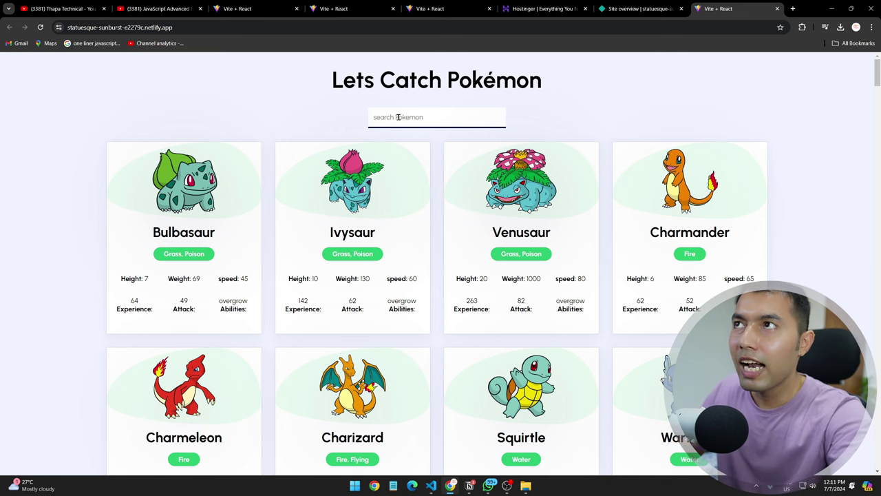
{"action": "type", "text": "fskdfjlsdk"}
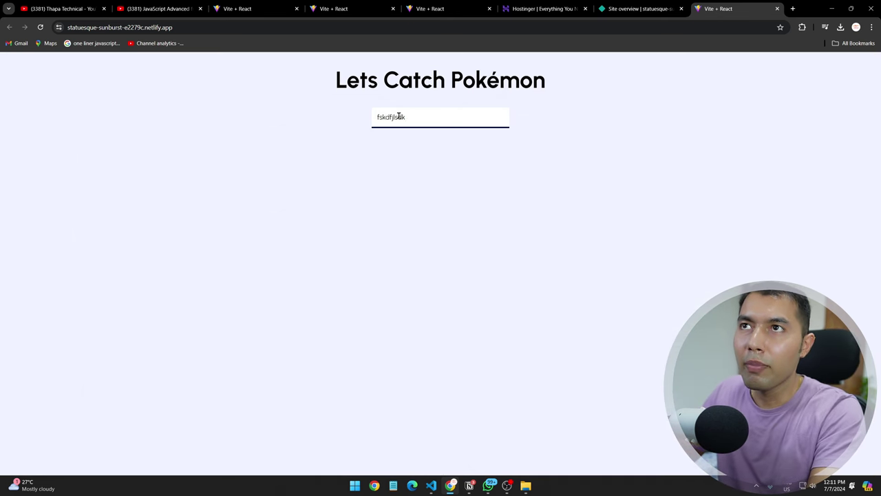
Step: Search the Pokémon cards for "pik" and "charm", and clear the search
{"action": "key", "text": "ctrl+a"}
{"action": "key", "text": "BackSpace"}
{"action": "type", "text": "pik"}
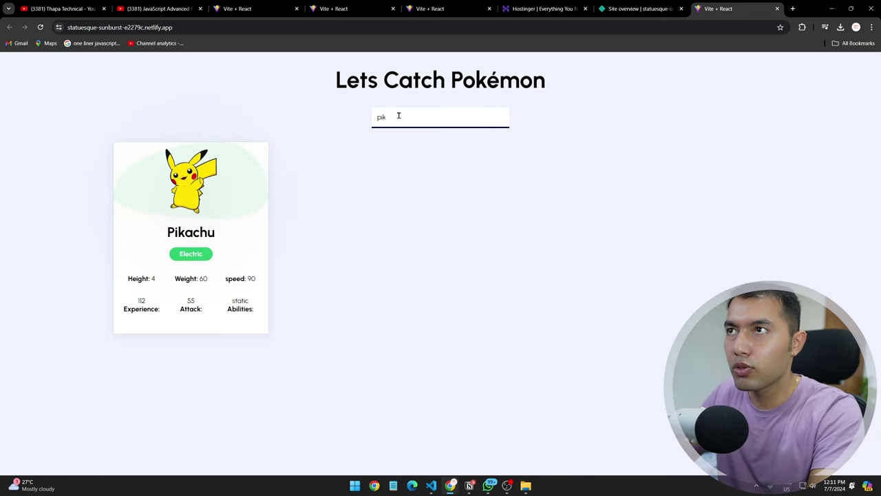
{"action": "key", "text": "ctrl+a"}
{"action": "key", "text": "BackSpace"}
{"action": "type", "text": "char"}
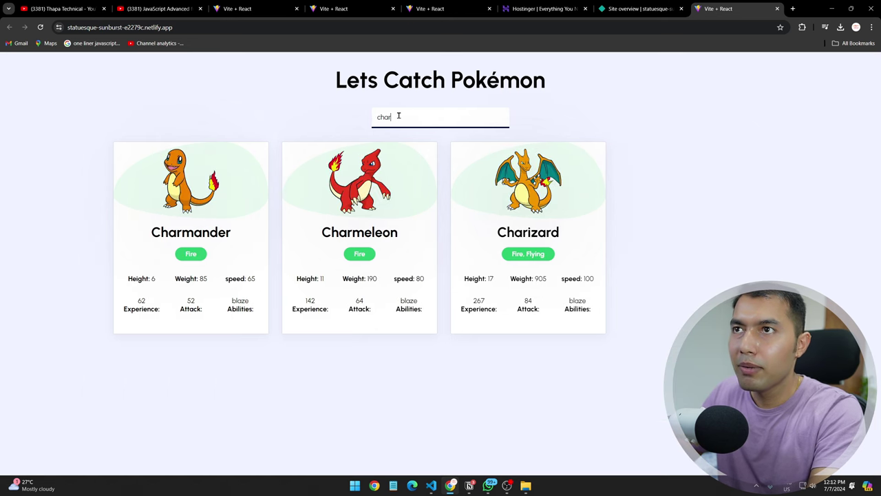
{"action": "type", "text": "m"}
{"action": "key", "text": "BackSpace"}
{"action": "key", "text": "BackSpace"}
{"action": "key", "text": "BackSpace"}
{"action": "key", "text": "BackSpace"}
{"action": "key", "text": "BackSpace"}
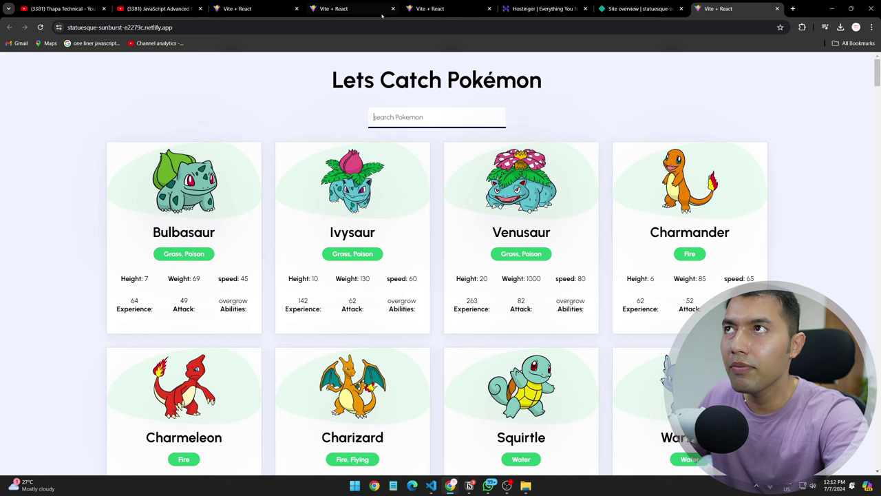
Step: Try to rename the newly deployed Netlify site to pokemon in its general site settings
{"action": "left_click", "coordinate": [621, 8]}
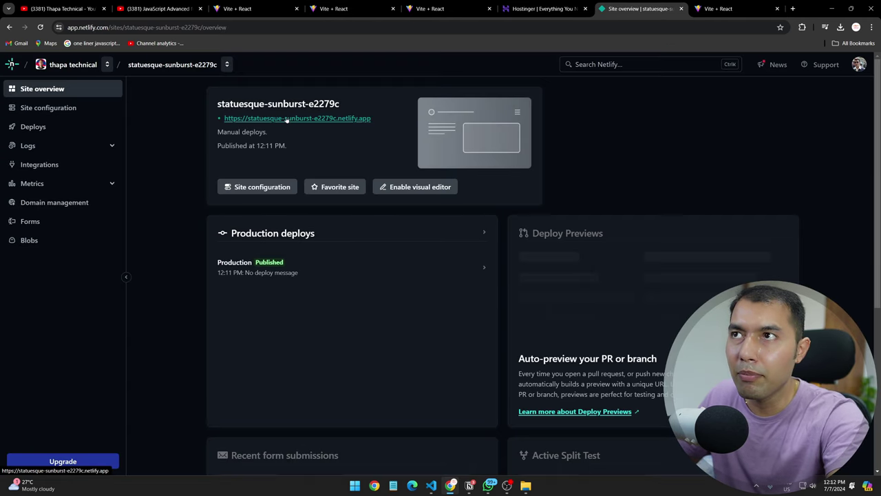
{"action": "left_click", "coordinate": [258, 188]}
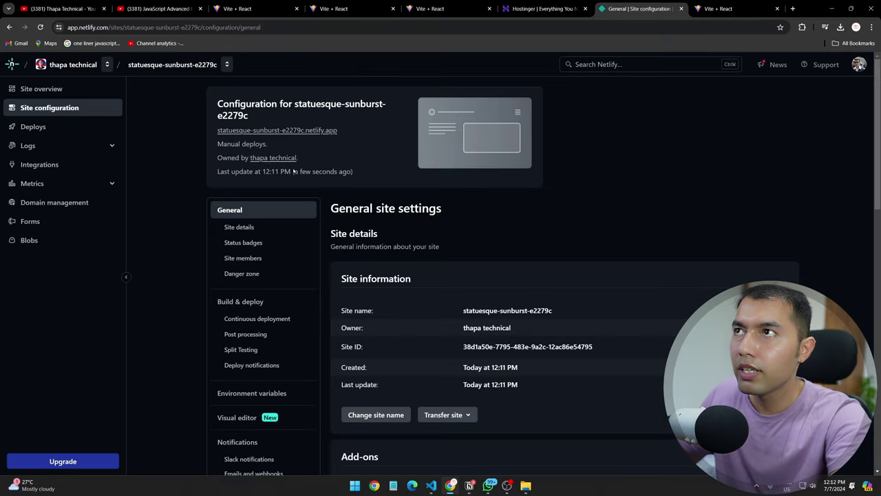
{"action": "scroll", "coordinate": [480, 272], "scroll_direction": "down", "scroll_amount": 2}
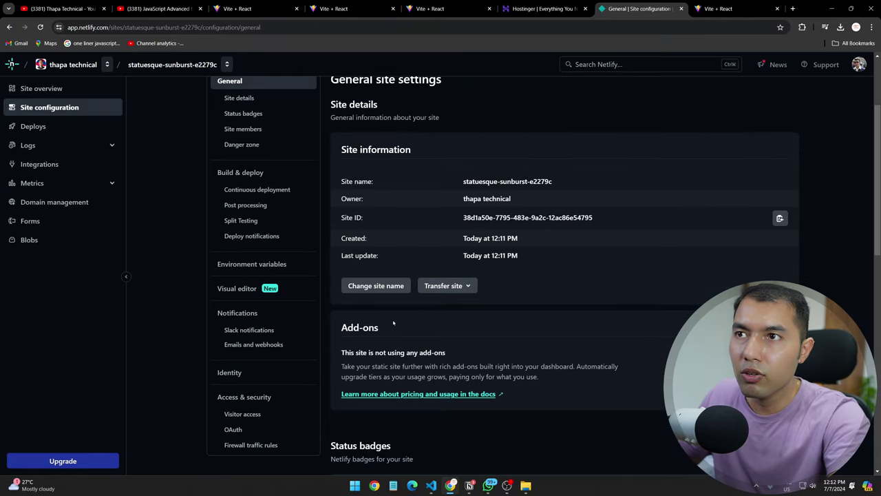
{"action": "left_click", "coordinate": [371, 286]}
{"action": "key", "text": "ctrl+a"}
{"action": "type", "text": "p"}
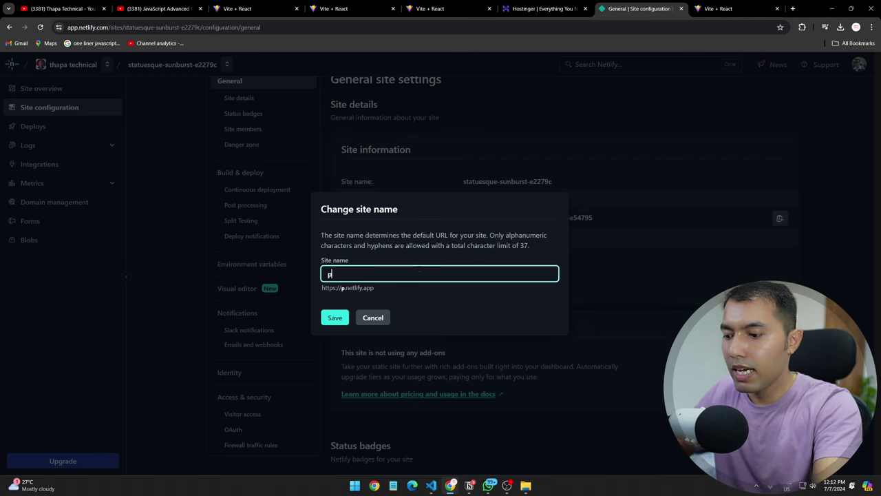
{"action": "type", "text": "okemon"}
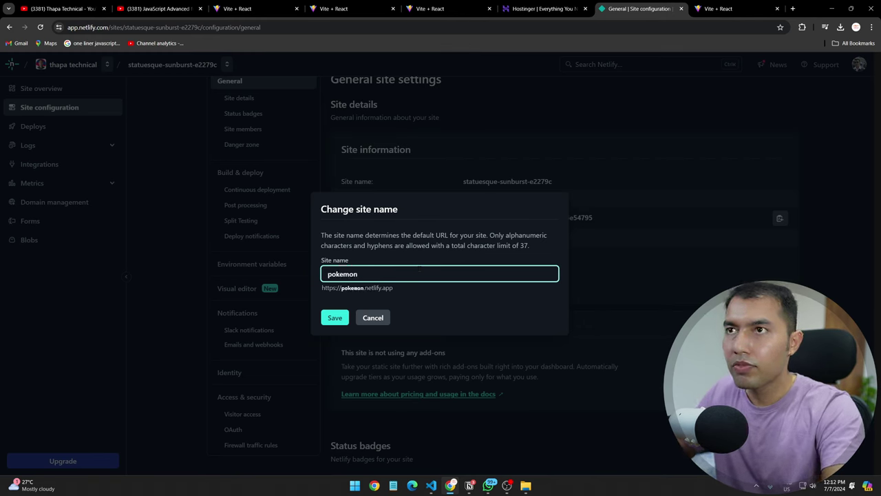
{"action": "left_click", "coordinate": [334, 317]}
Step: Set the site name to pokemonthapa and save it
{"action": "left_click", "coordinate": [372, 276]}
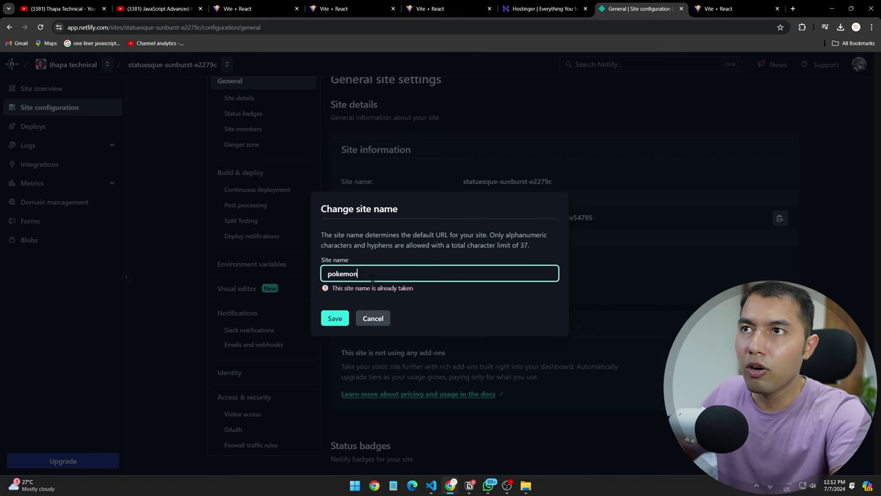
{"action": "type", "text": "card"}
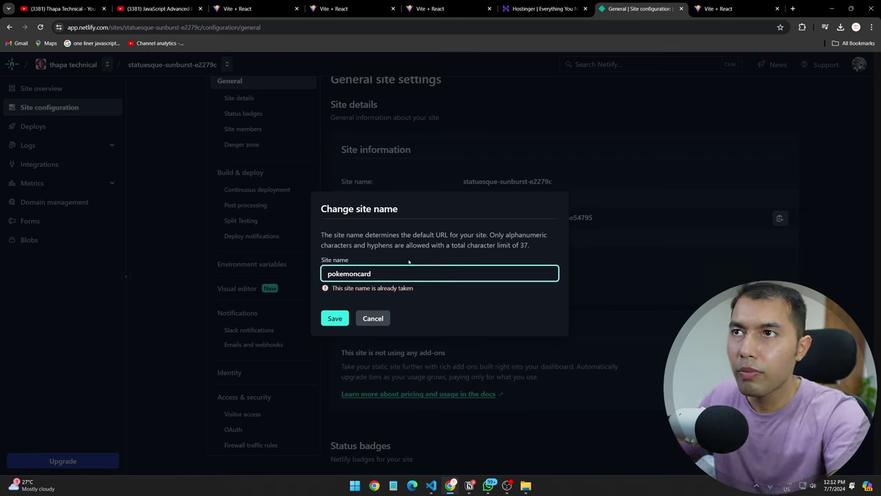
{"action": "key", "text": "BackSpace"}
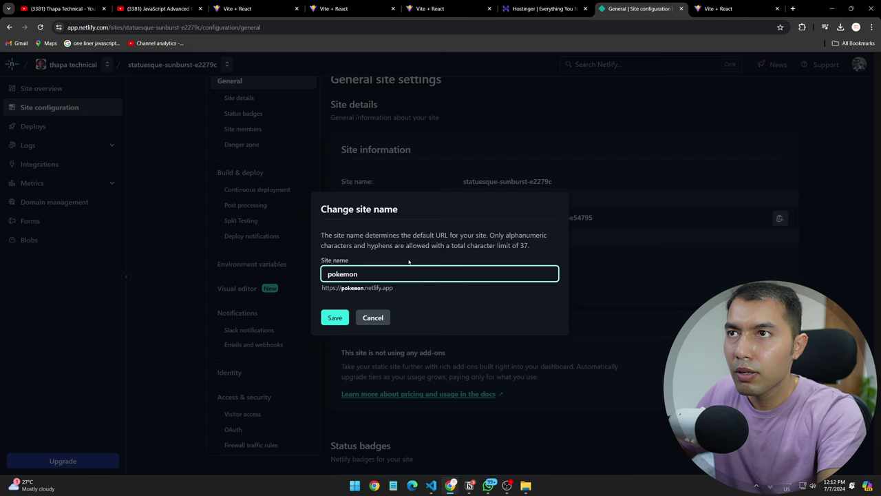
{"action": "type", "text": "pa"}
{"action": "key", "text": "Return"}
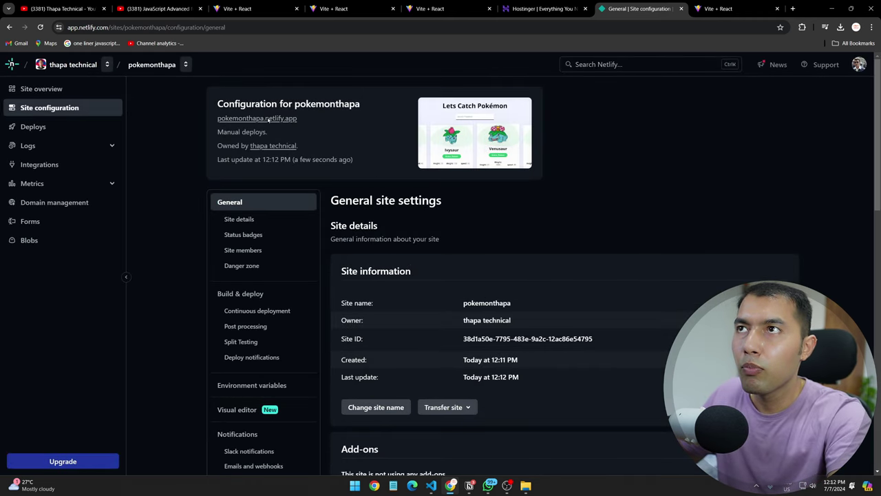
Step: Open pokemonthapa.netlify.app, test its Pokémon search with "b" and clear the search
{"action": "left_click", "coordinate": [257, 119]}
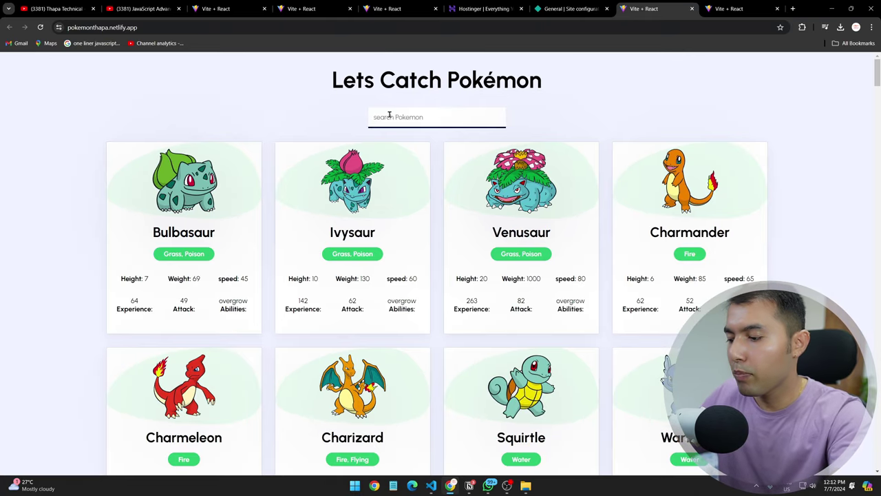
{"action": "left_click", "coordinate": [389, 115]}
{"action": "type", "text": "b"}
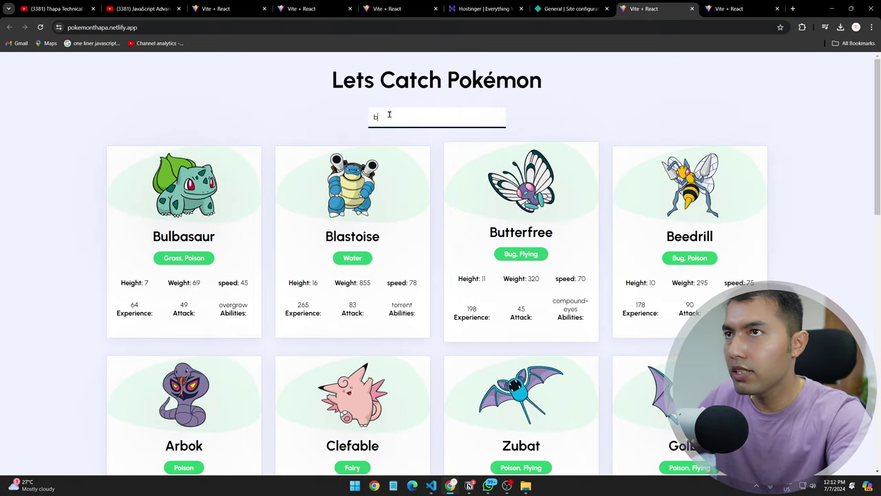
{"action": "key", "text": "BackSpace"}
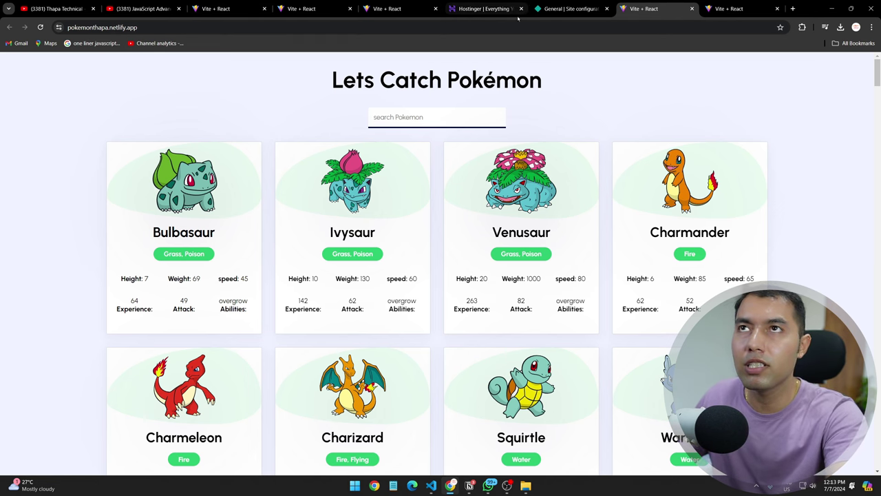
Step: Examine the hosting plans and their monthly prices on the Hostinger home page
{"action": "left_click", "coordinate": [480, 9]}
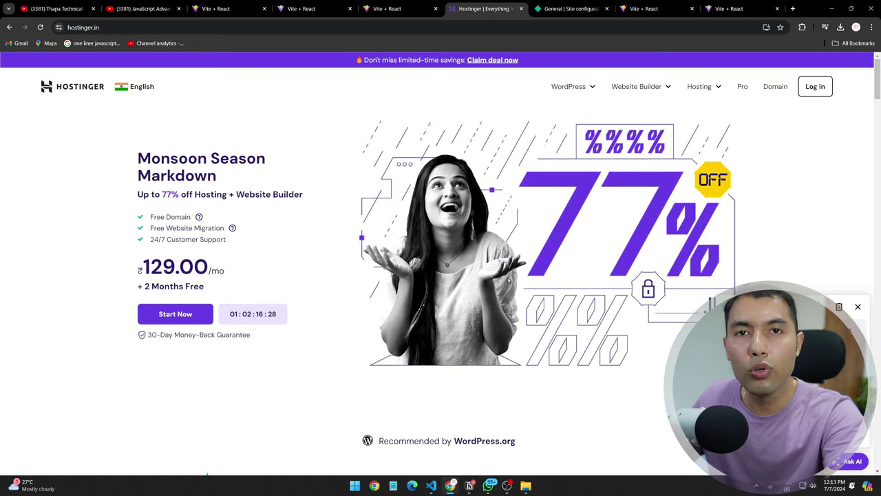
{"action": "scroll", "coordinate": [508, 279], "scroll_direction": "down", "scroll_amount": 3}
{"action": "scroll", "coordinate": [237, 195], "scroll_direction": "up", "scroll_amount": 3}
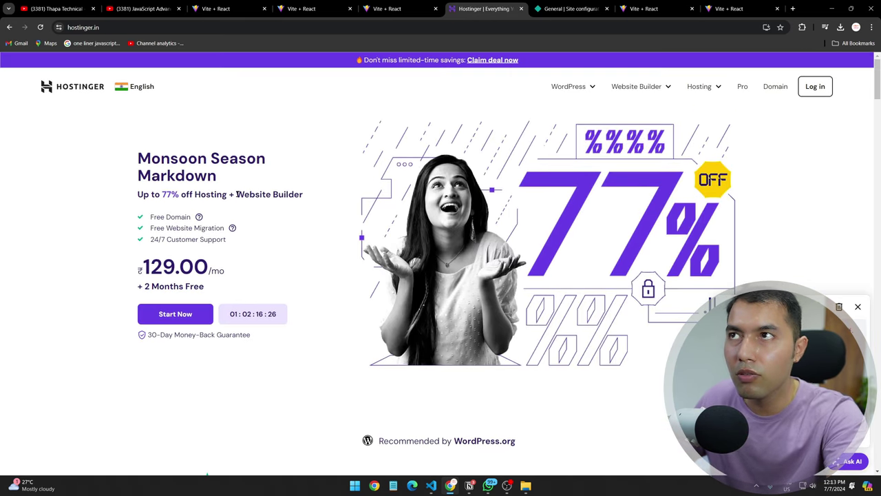
{"action": "scroll", "coordinate": [224, 220], "scroll_direction": "down", "scroll_amount": 7}
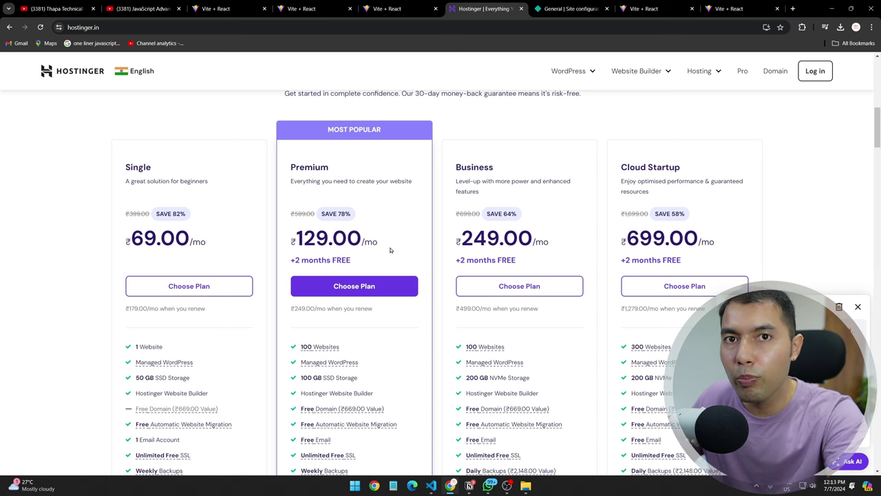
Step: Log in to Hostinger from its home page and open the dashboard of the csscourse.online website
{"action": "scroll", "coordinate": [388, 252], "scroll_direction": "down", "scroll_amount": 3}
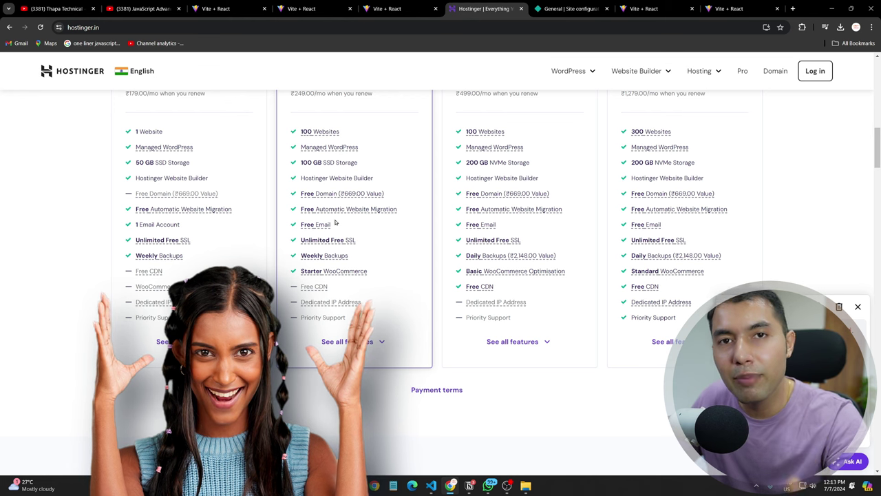
{"action": "scroll", "coordinate": [336, 221], "scroll_direction": "up", "scroll_amount": 10}
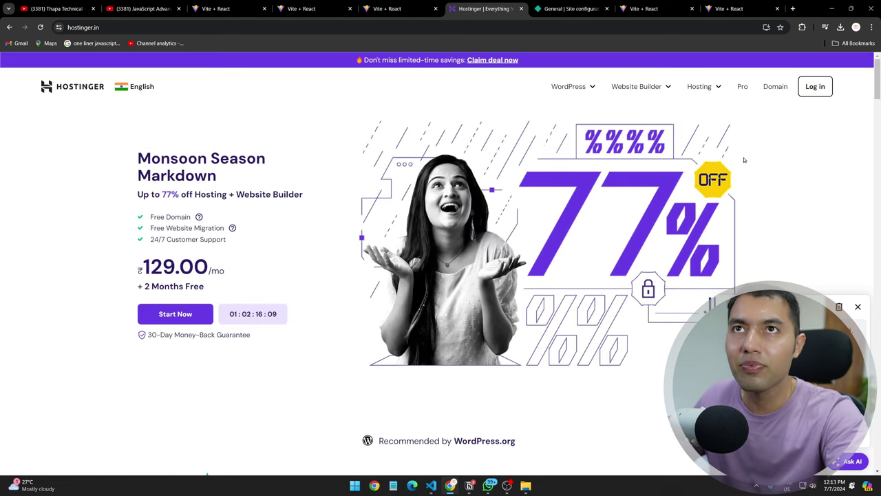
{"action": "left_click", "coordinate": [812, 86]}
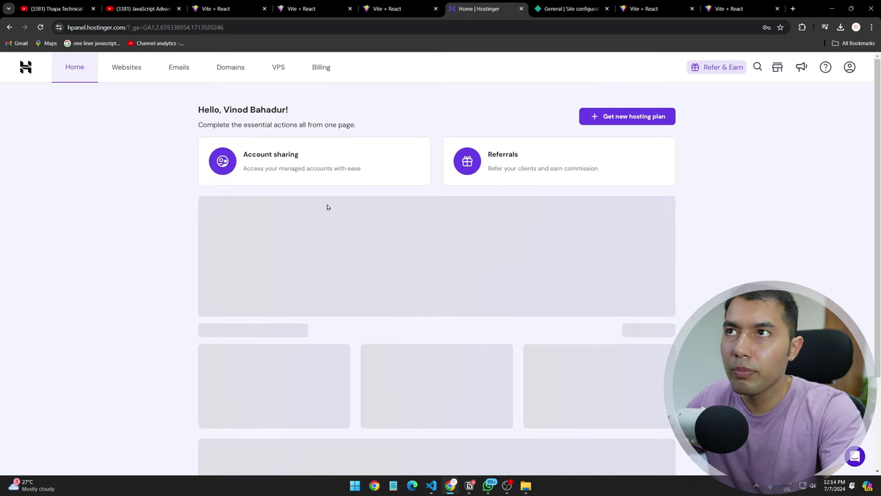
{"action": "scroll", "coordinate": [206, 243], "scroll_direction": "down", "scroll_amount": 2}
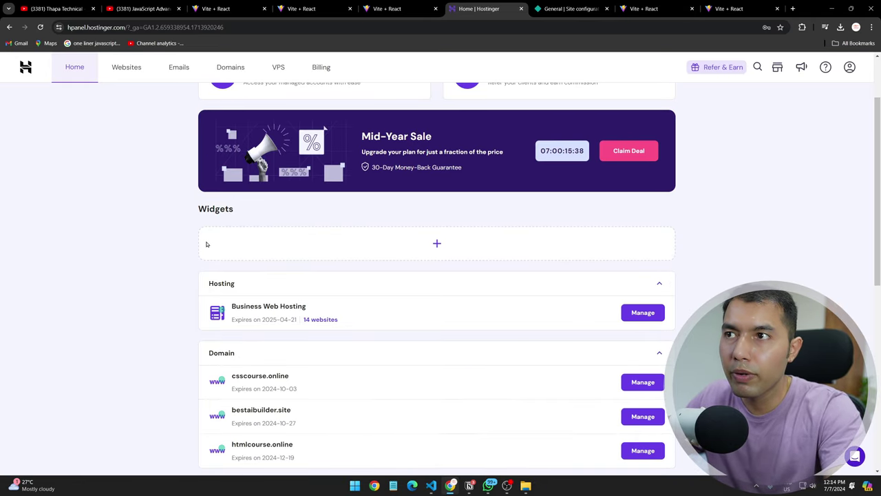
{"action": "scroll", "coordinate": [207, 243], "scroll_direction": "up", "scroll_amount": 2}
{"action": "left_click", "coordinate": [124, 67]}
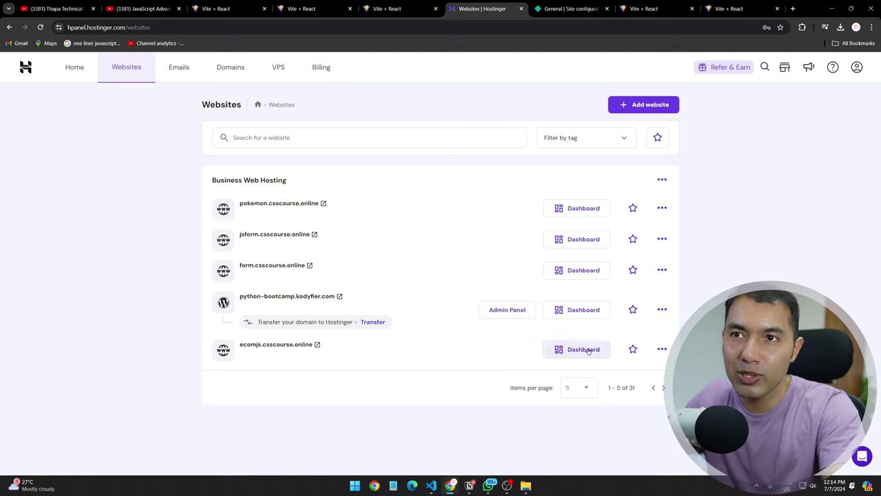
{"action": "left_click", "coordinate": [663, 387]}
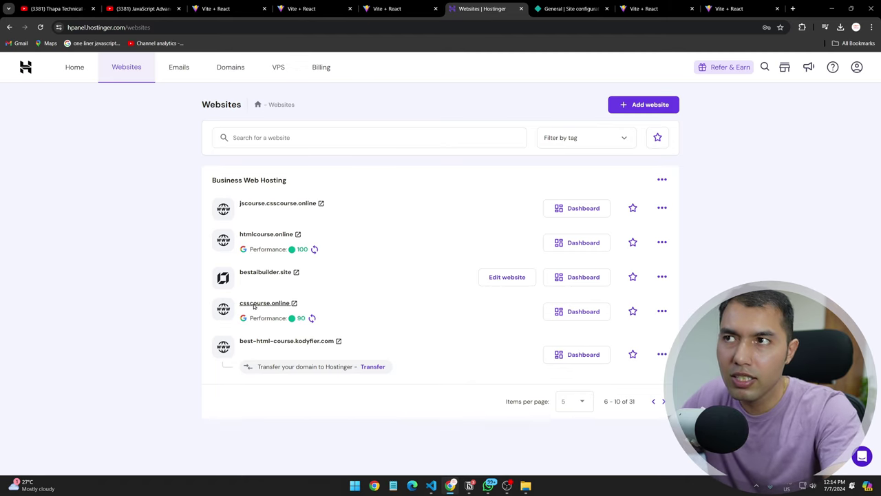
{"action": "left_click", "coordinate": [579, 312]}
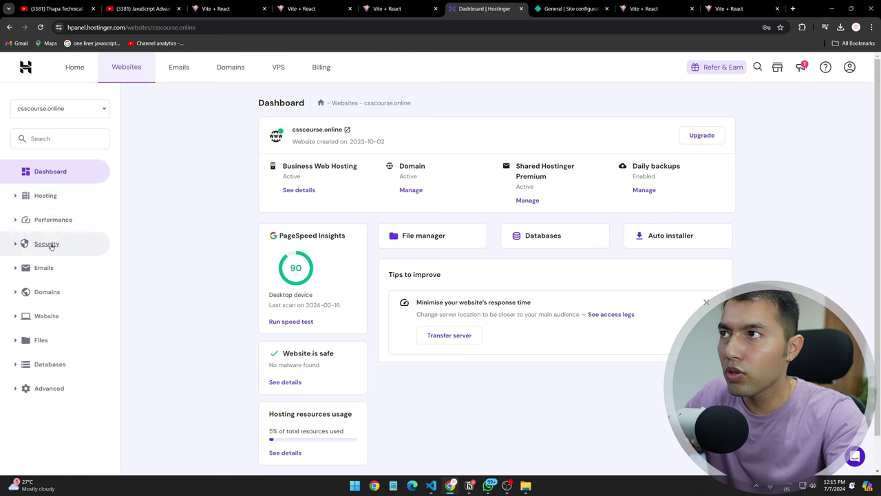
Step: Open the subdomain management page of csscourse.online at its new subdomain form
{"action": "left_click", "coordinate": [46, 293]}
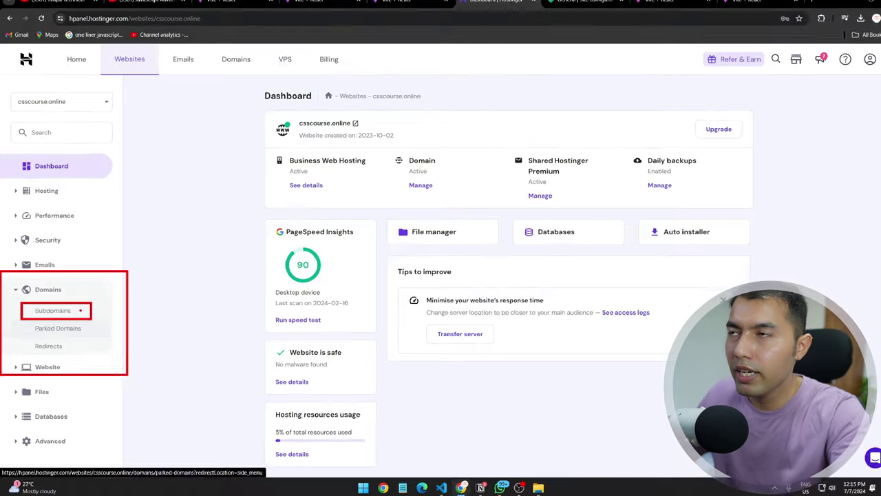
{"action": "left_click", "coordinate": [49, 314]}
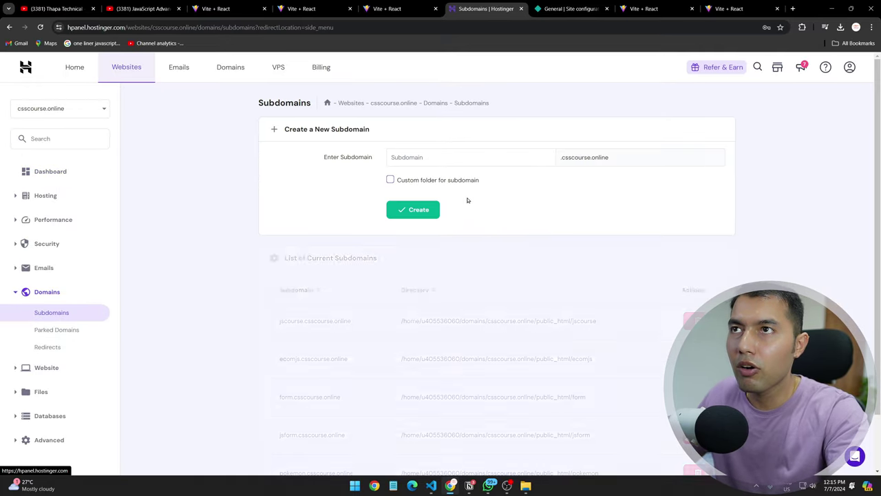
{"action": "left_click", "coordinate": [456, 162]}
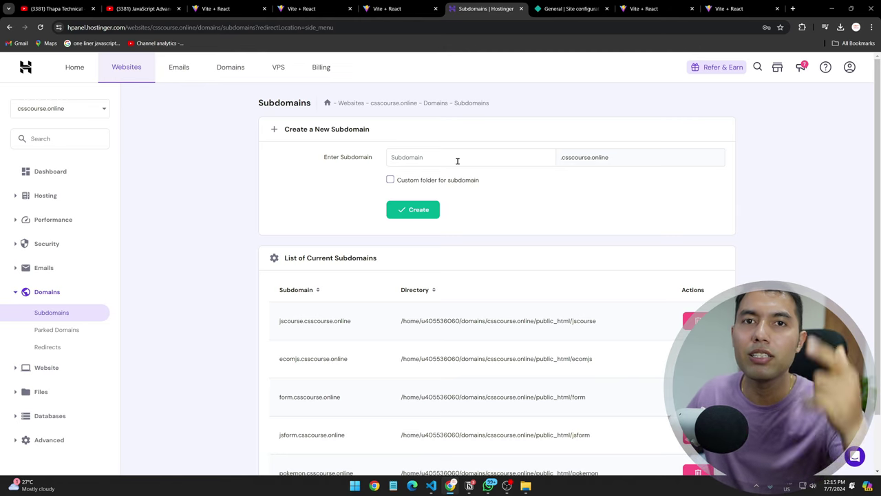
{"action": "type", "text": "POKEMO"}
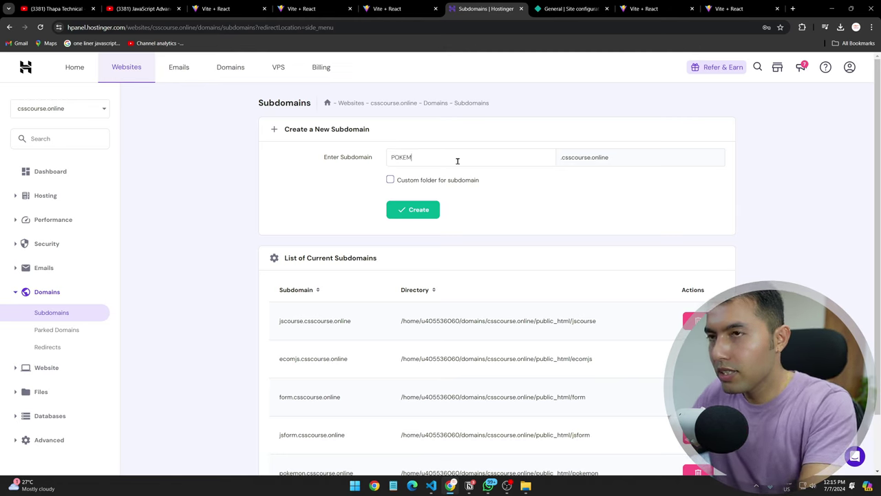
{"action": "key", "text": "BackSpace"}
{"action": "key", "text": "BackSpace"}
{"action": "key", "text": "BackSpace"}
{"action": "key", "text": "BackSpace"}
{"action": "key", "text": "BackSpace"}
{"action": "key", "text": "BackSpace"}
Step: Create the subdomain pokemoncard.csscourse.online with a custom folder named pokemoncard under public_html
{"action": "type", "text": "po"}
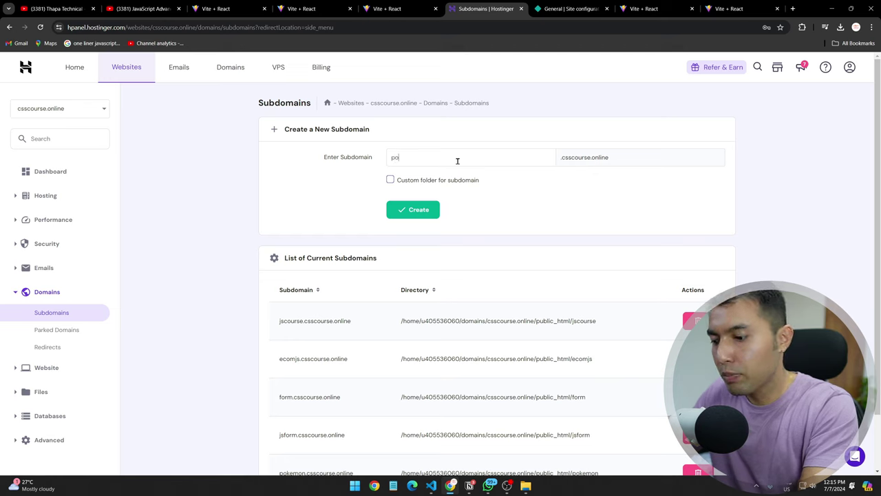
{"action": "type", "text": "kemon"}
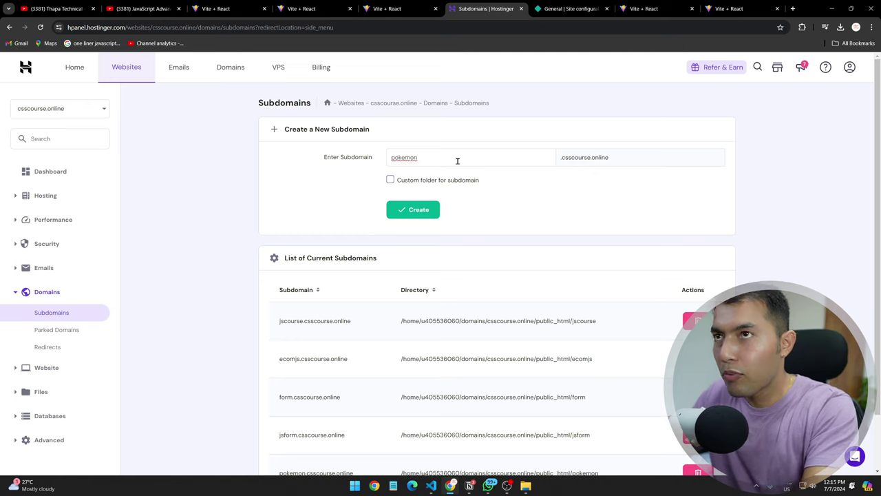
{"action": "type", "text": "s"}
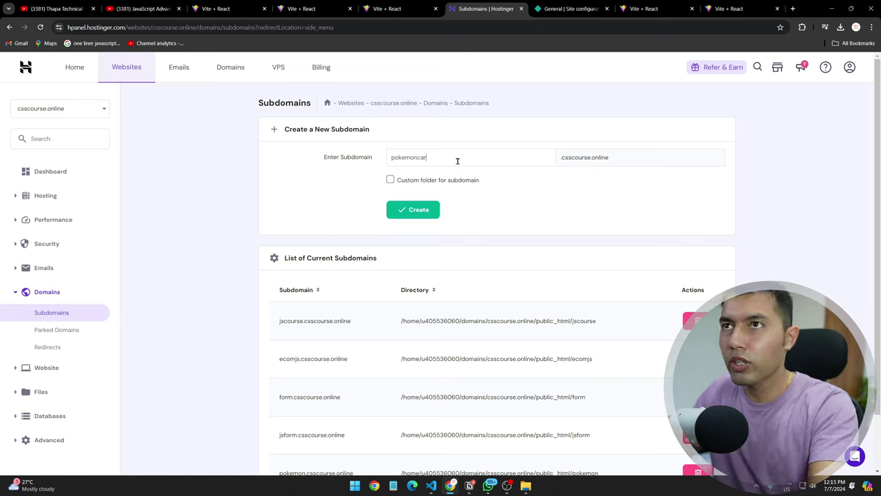
{"action": "type", "text": "card"}
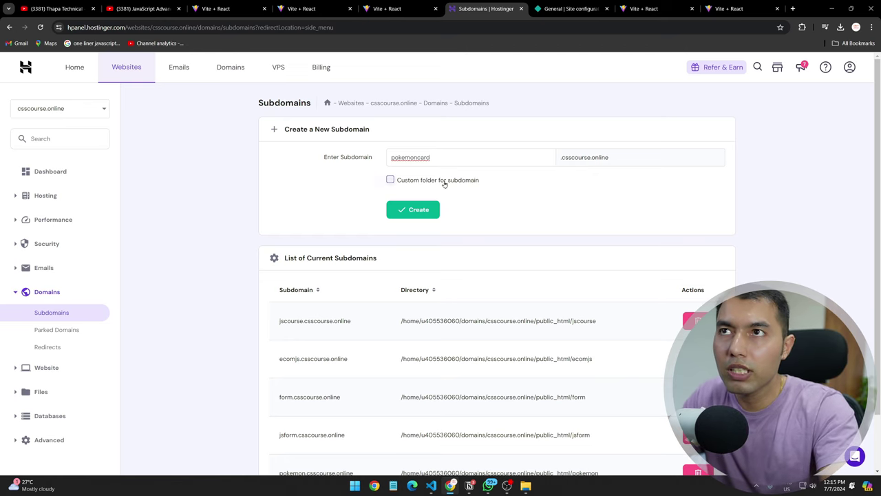
{"action": "left_click", "coordinate": [390, 180]}
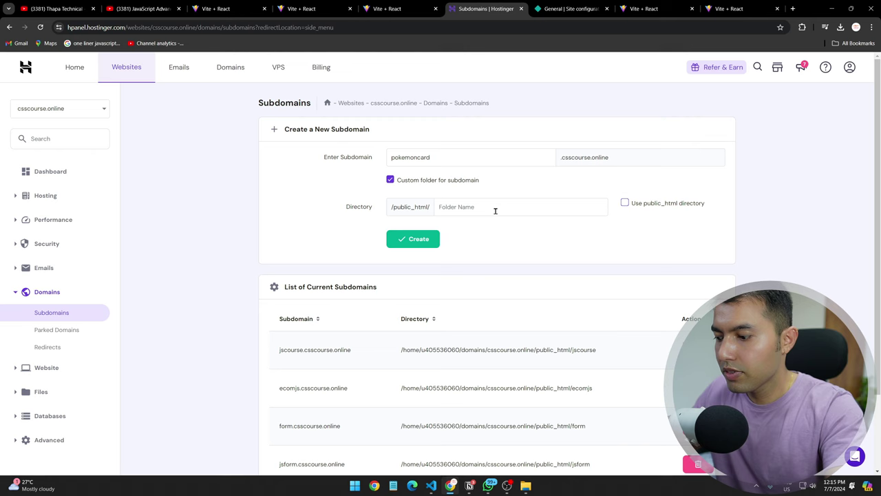
{"action": "left_click", "coordinate": [495, 211]}
{"action": "type", "text": "pokemoncard"}
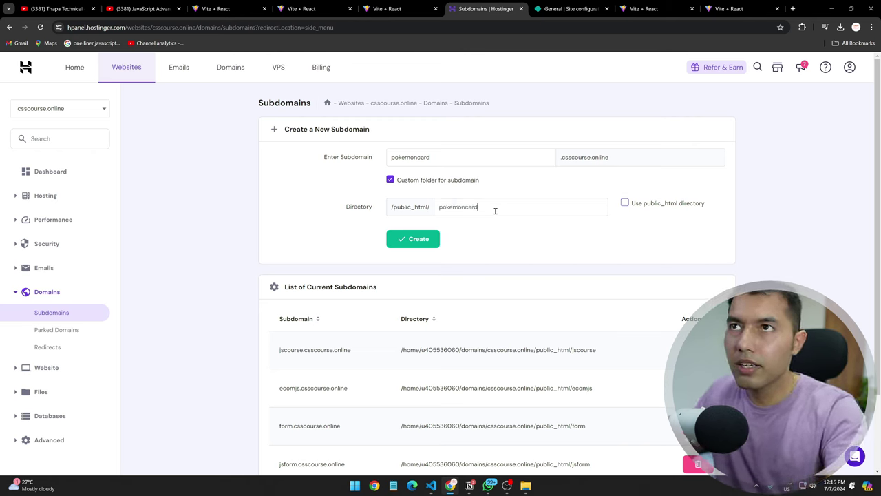
{"action": "left_click", "coordinate": [412, 240]}
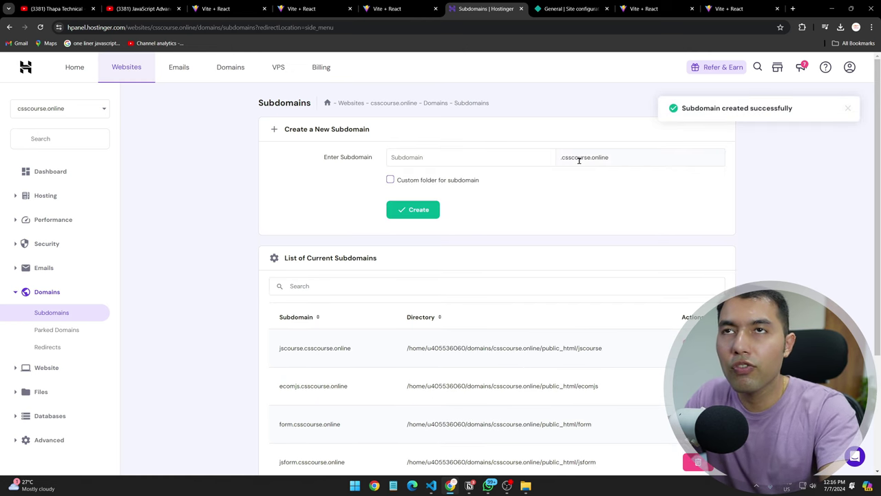
Step: Copy the new pokemoncard.csscourse.online address from the subdomain list and load it in the last Pokémon site browser tab
{"action": "scroll", "coordinate": [574, 214], "scroll_direction": "down", "scroll_amount": 3}
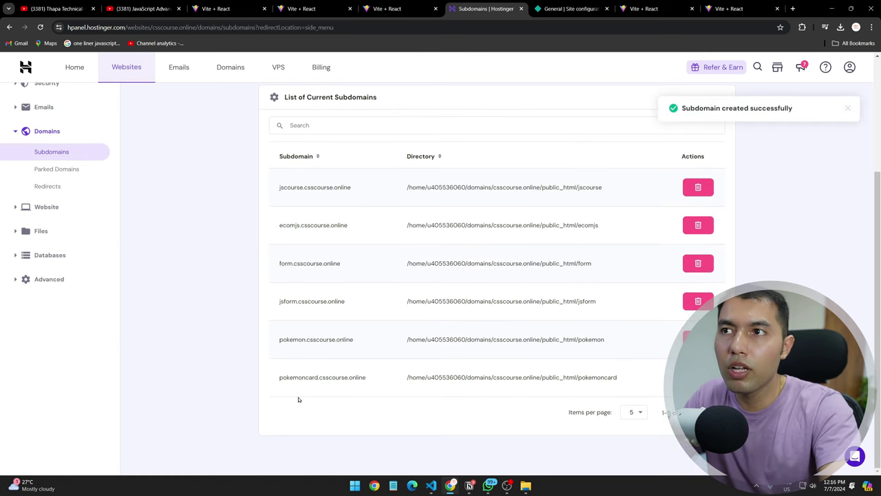
{"action": "left_click_drag", "start_coordinate": [280, 386], "coordinate": [372, 401]}
{"action": "key", "text": "ctrl+c"}
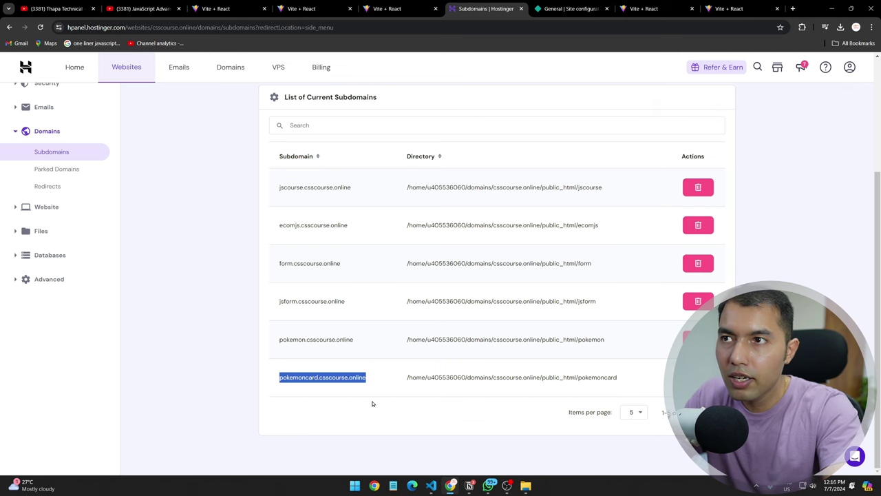
{"action": "left_click", "coordinate": [730, 8]}
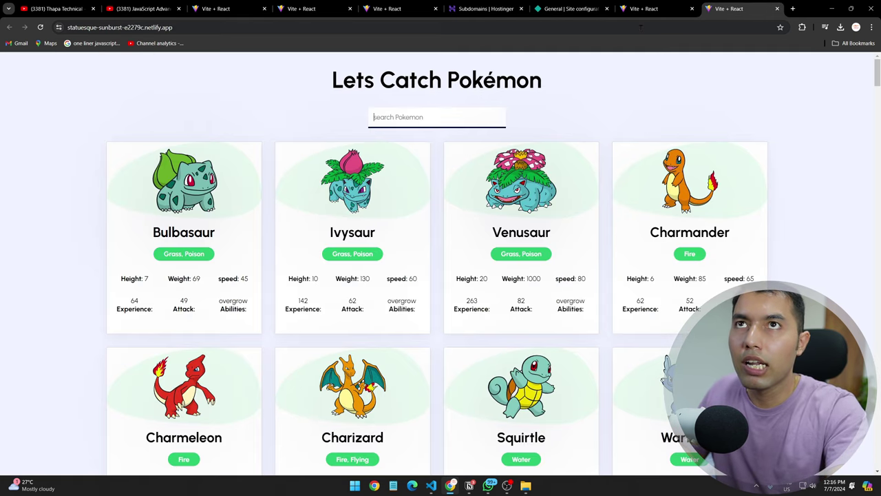
{"action": "left_click", "coordinate": [640, 27]}
{"action": "key", "text": "ctrl+v"}
{"action": "key", "text": "Return"}
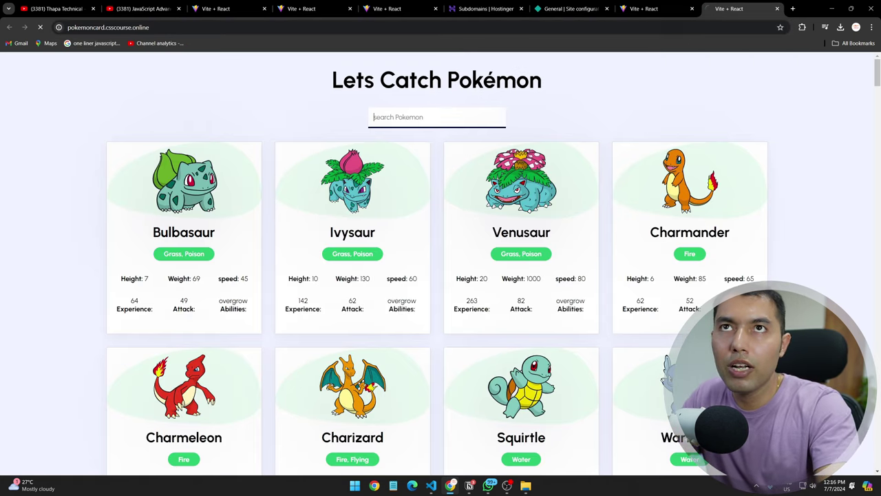
Step: Go back to Hostinger, open the csscourse.online file manager and enter the pokemoncard folder inside public_html
{"action": "left_click", "coordinate": [486, 8]}
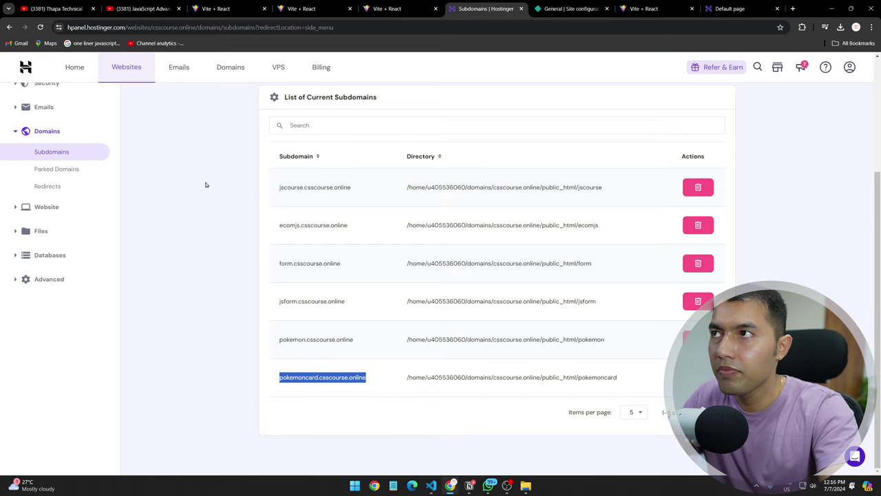
{"action": "scroll", "coordinate": [204, 183], "scroll_direction": "up", "scroll_amount": 3}
{"action": "left_click", "coordinate": [60, 142]}
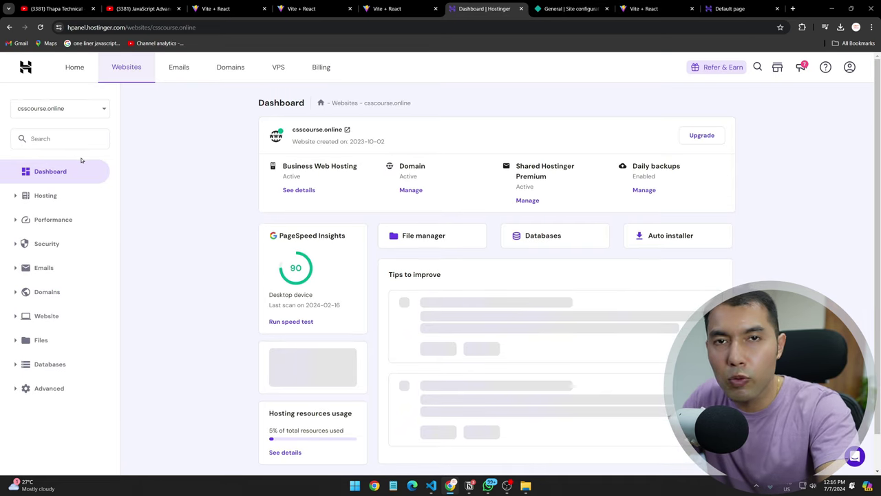
{"action": "left_click", "coordinate": [411, 238]}
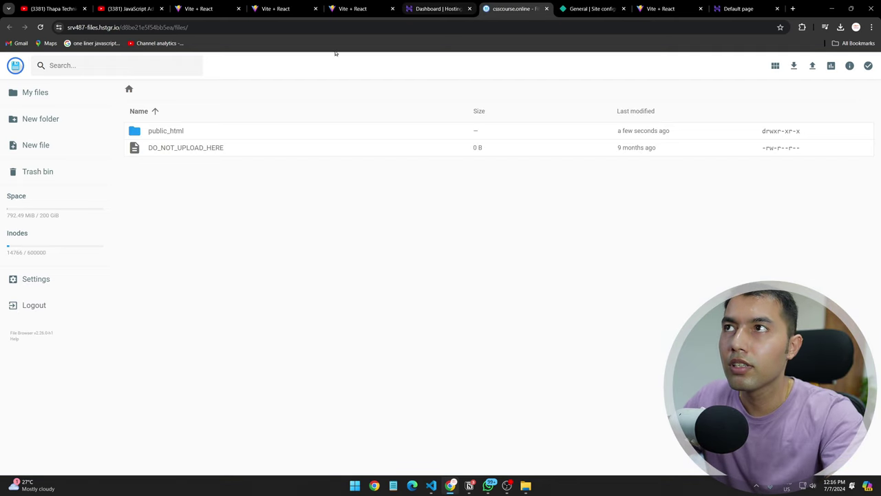
{"action": "double_click", "coordinate": [158, 137]}
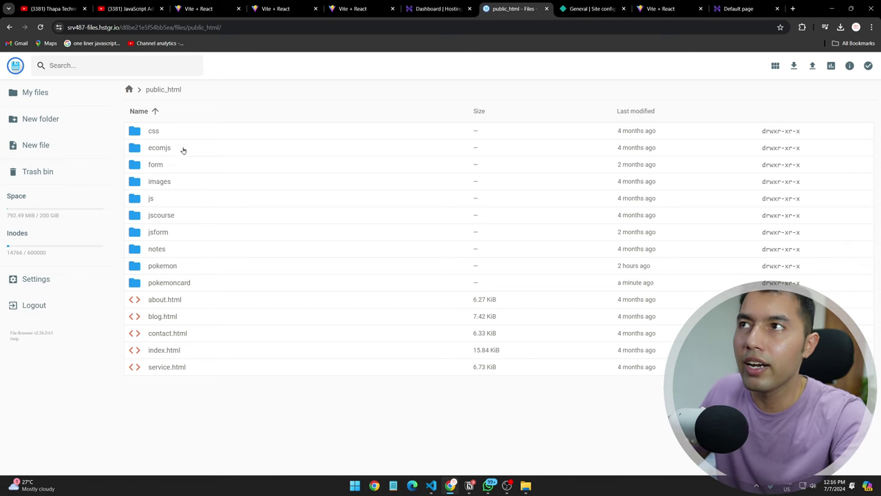
{"action": "left_click", "coordinate": [170, 288]}
{"action": "double_click", "coordinate": [170, 288]}
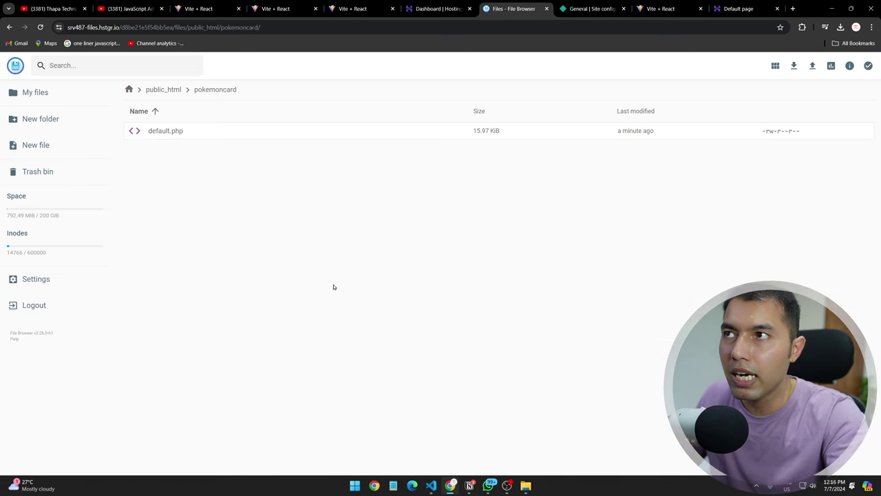
Step: Delete default.php from the pokemoncard folder, view the pokemoncard.csscourse.online page and return to the file manager
{"action": "right_click", "coordinate": [171, 131]}
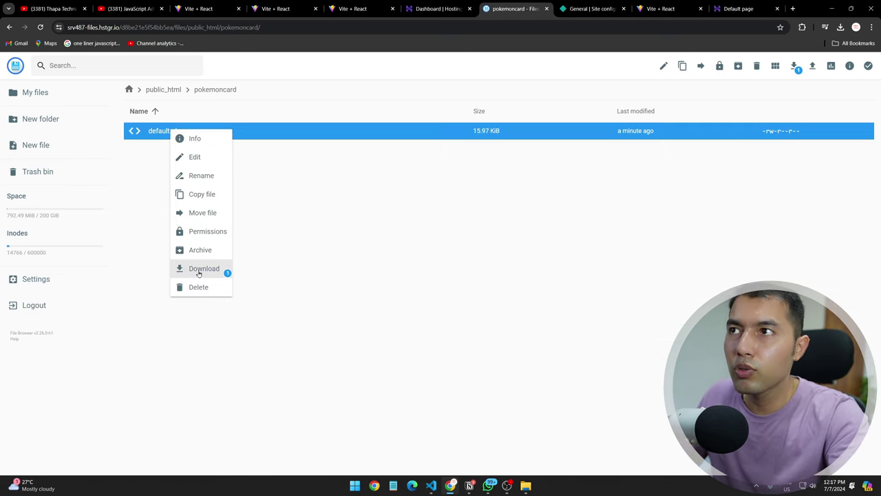
{"action": "left_click", "coordinate": [197, 288]}
{"action": "left_click", "coordinate": [504, 283]}
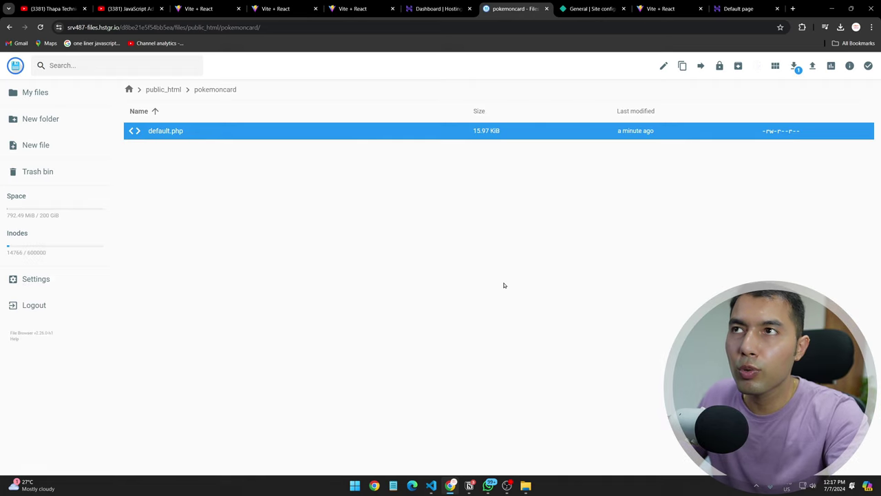
{"action": "key", "text": "ctrl+9"}
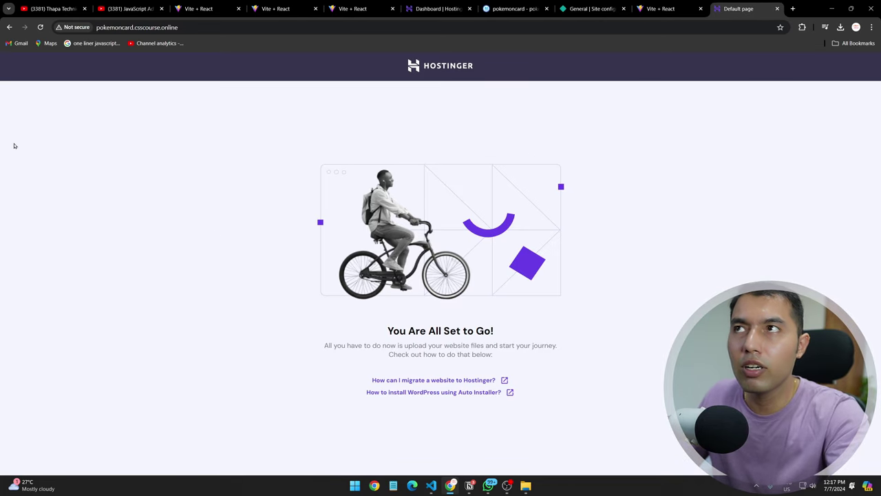
{"action": "left_click", "coordinate": [440, 7]}
{"action": "left_click", "coordinate": [514, 8]}
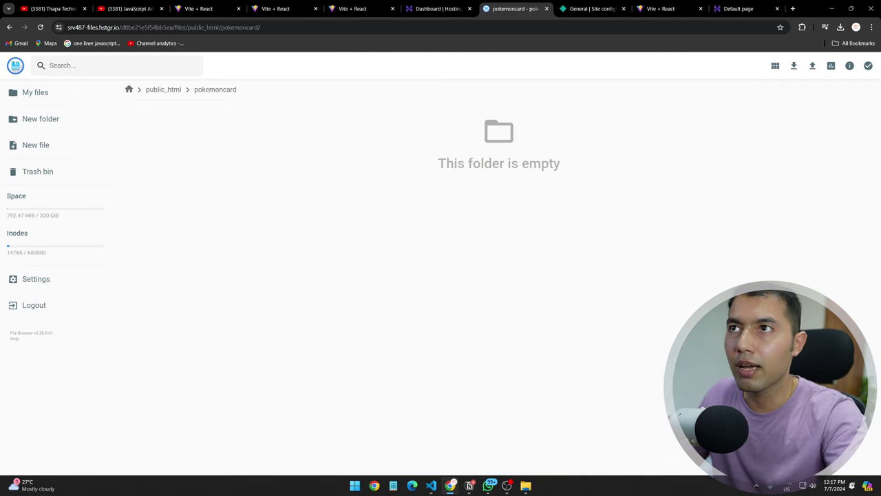
Step: Upload the built dist folder of the pokemon_thapa_react project into the empty pokemoncard folder
{"action": "left_click", "coordinate": [812, 66]}
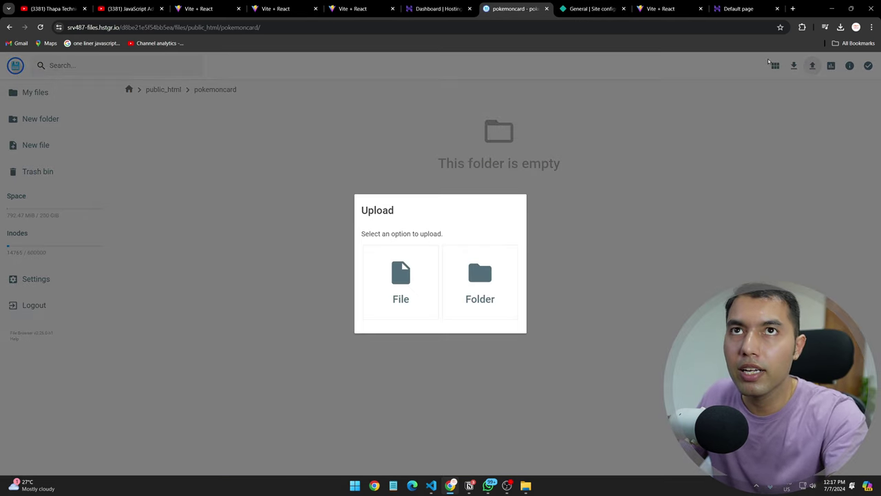
{"action": "left_click", "coordinate": [486, 272]}
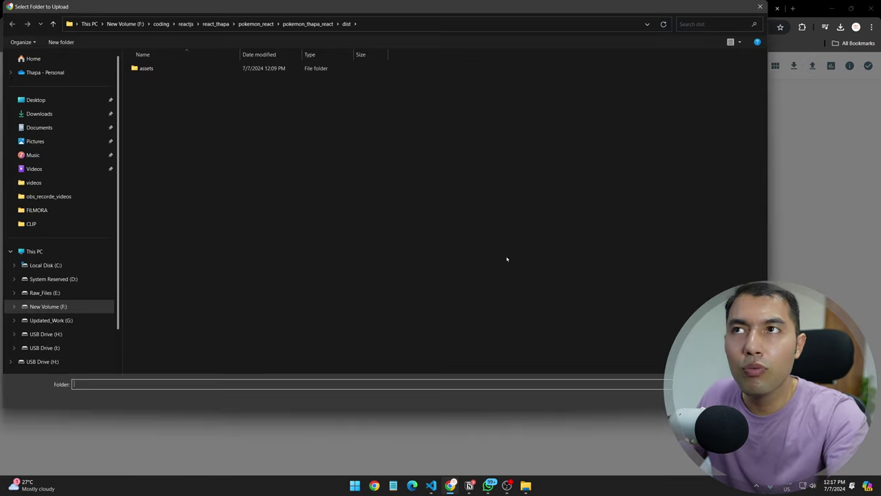
{"action": "left_click", "coordinate": [397, 26]}
{"action": "key", "text": "ctrl+v"}
{"action": "key", "text": "ctrl+a"}
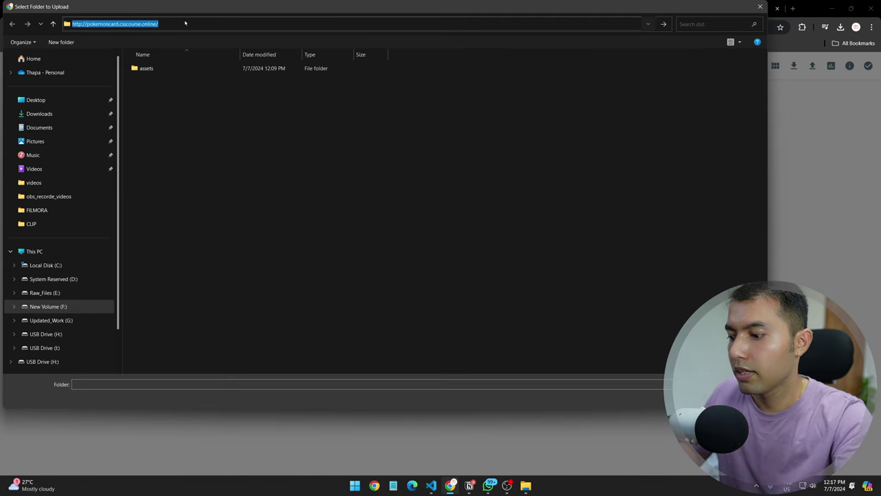
{"action": "key", "text": "alt+Up"}
{"action": "double_click", "coordinate": [143, 69]}
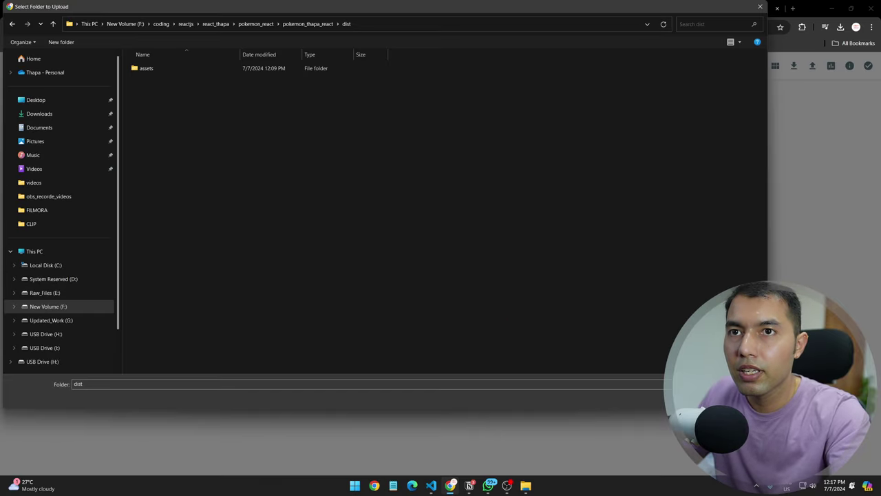
{"action": "key", "text": "Return"}
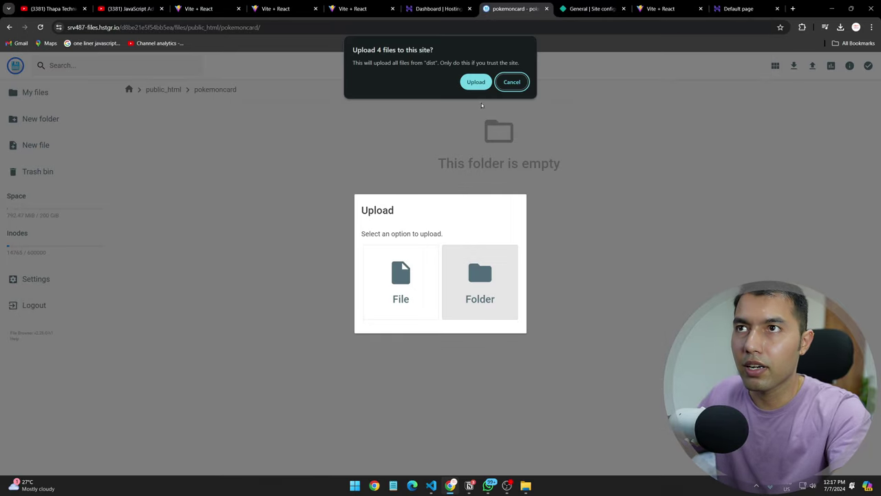
{"action": "key", "text": "Return"}
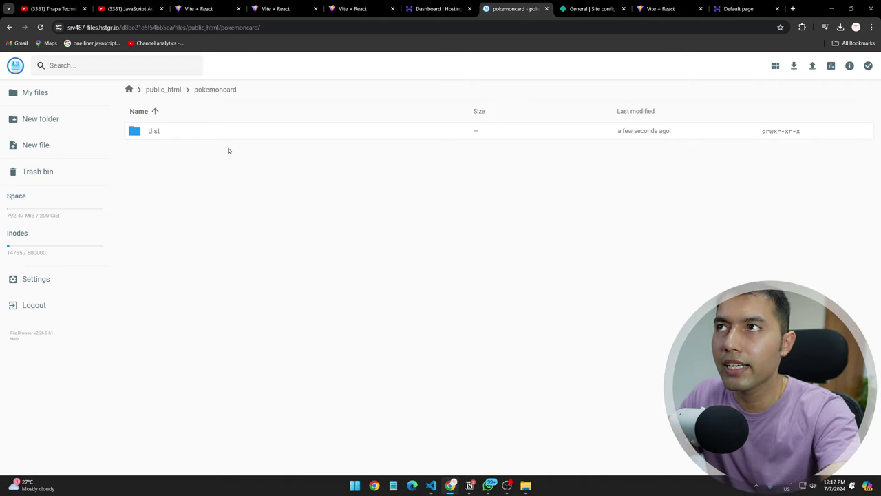
Step: Select assets, index.html and vite.svg inside the uploaded dist folder and start moving them
{"action": "double_click", "coordinate": [162, 136]}
{"action": "key", "text": "ctrl+a"}
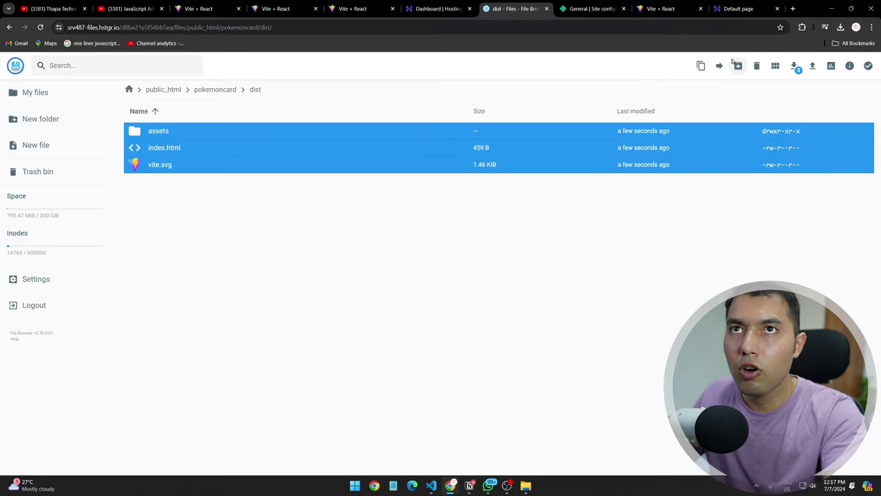
{"action": "left_click", "coordinate": [685, 93]}
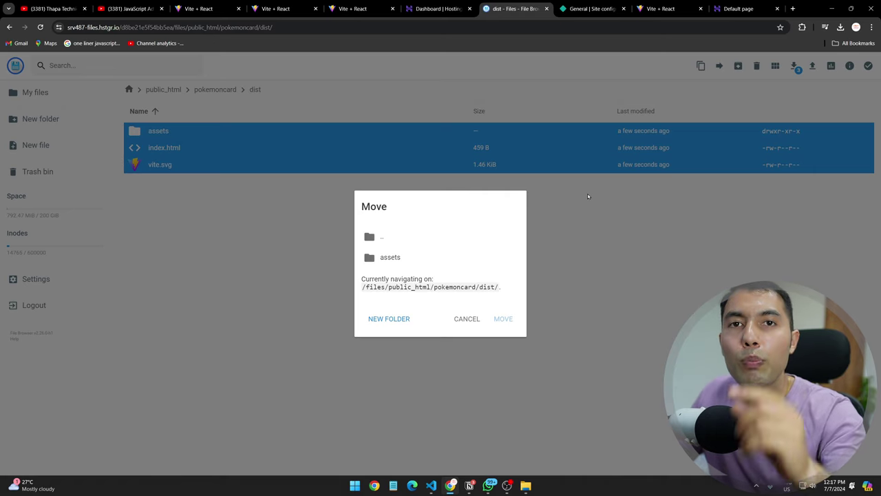